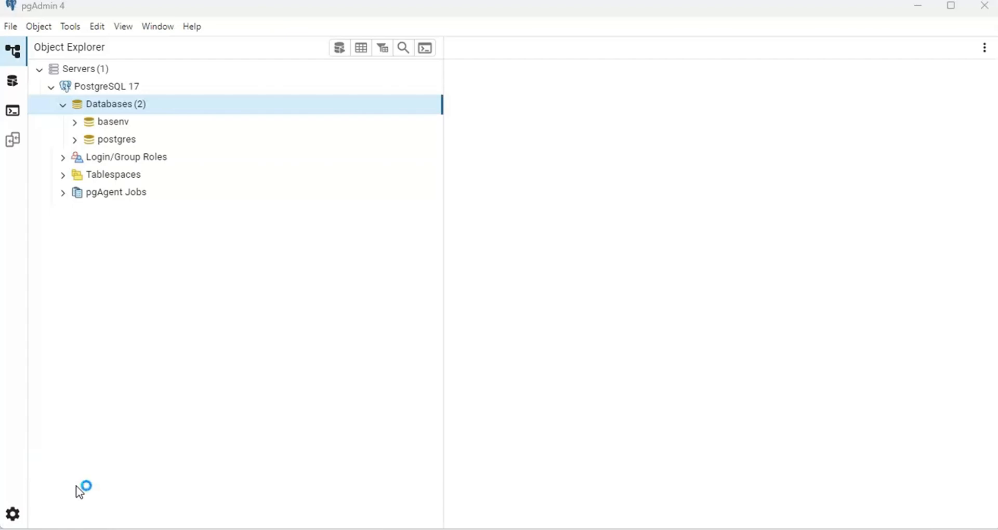
- Create a new database named base on the PostgreSQL 17 server, keeping the default owner
{"action": "left_click", "coordinate": [209, 58]}
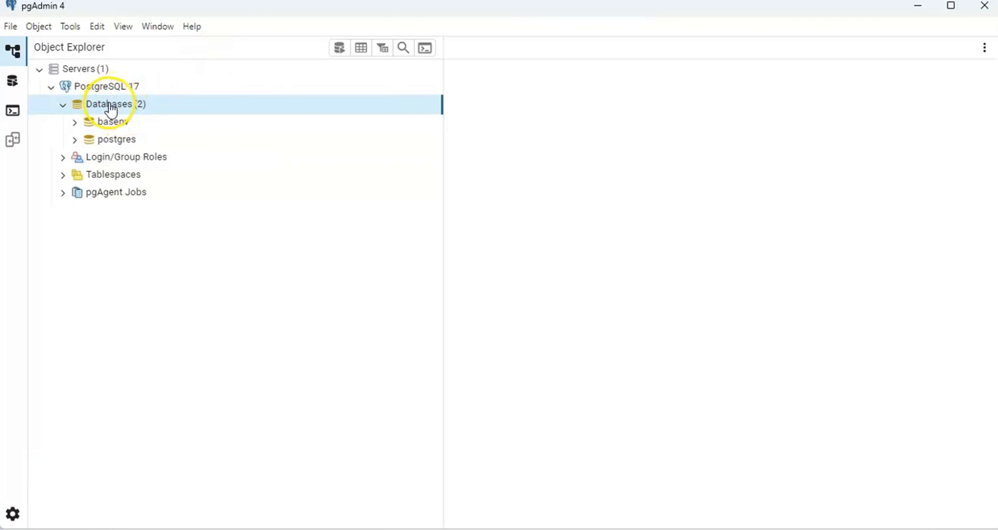
{"action": "right_click", "coordinate": [112, 108]}
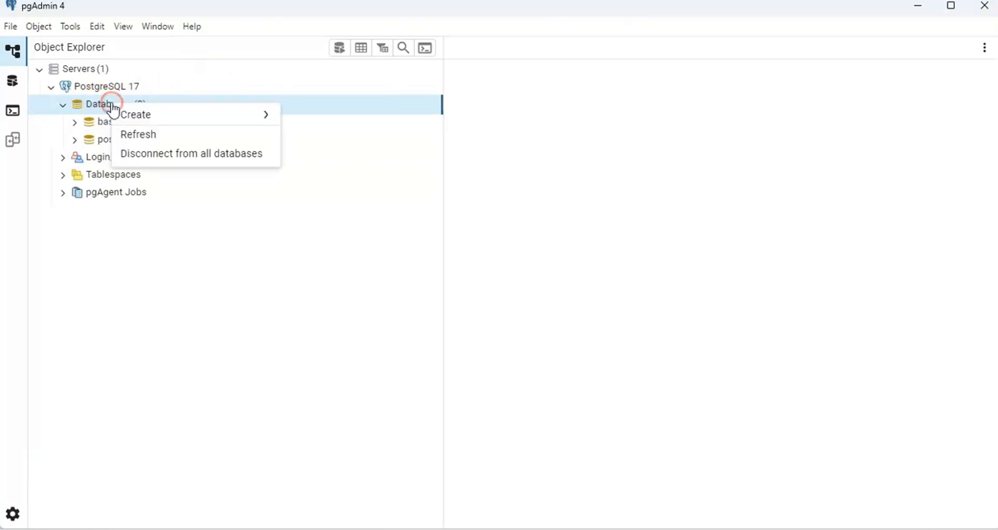
{"action": "mouse_move", "coordinate": [234, 123]}
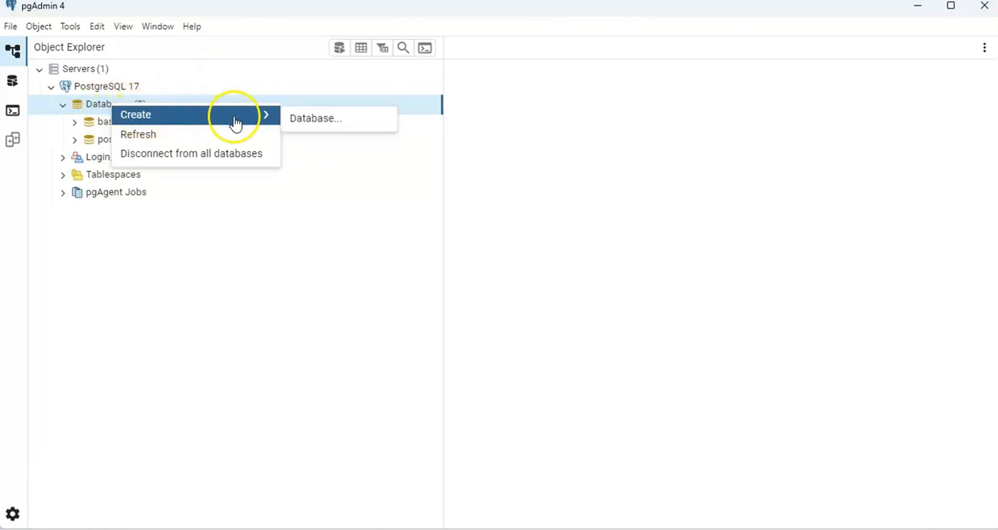
{"action": "left_click", "coordinate": [331, 118]}
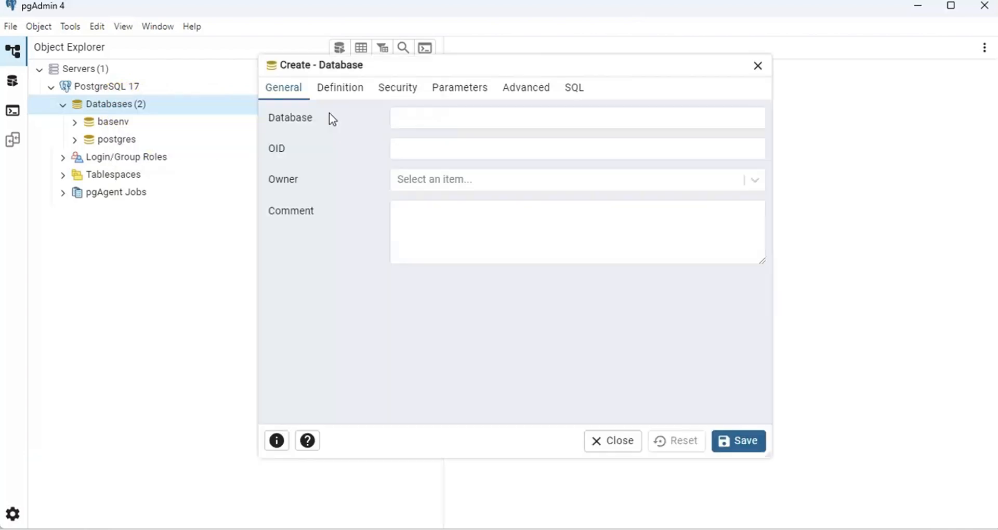
{"action": "left_click", "coordinate": [417, 117]}
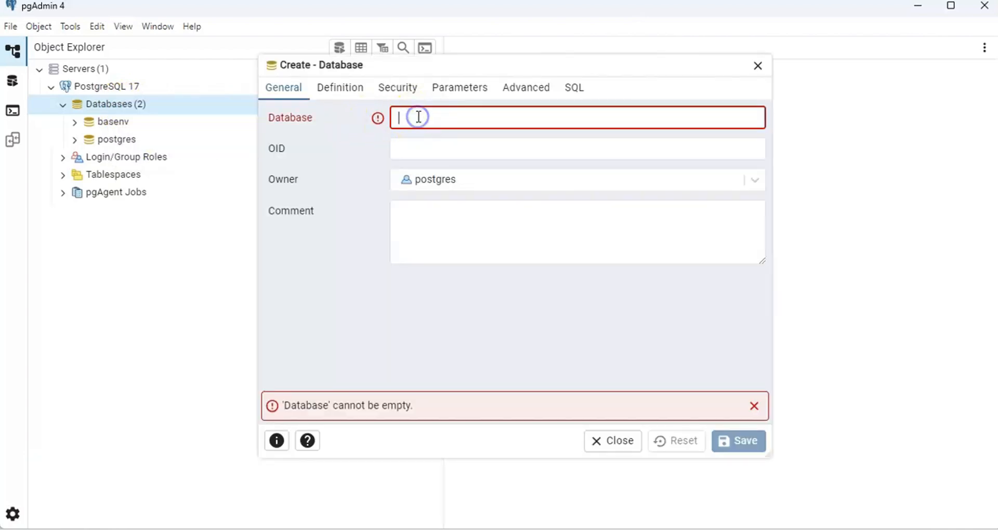
{"action": "type", "text": "ba"}
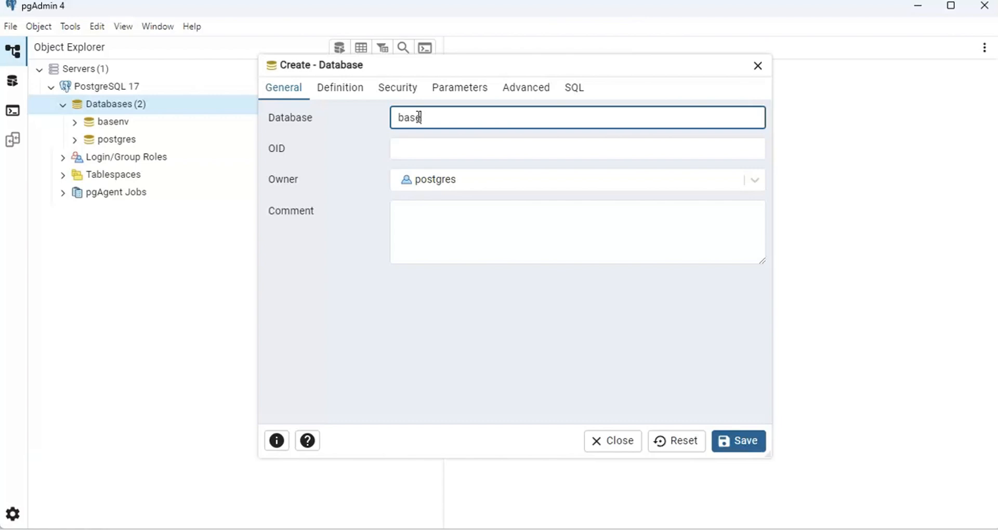
{"action": "type", "text": "se"}
{"action": "left_click", "coordinate": [743, 442]}
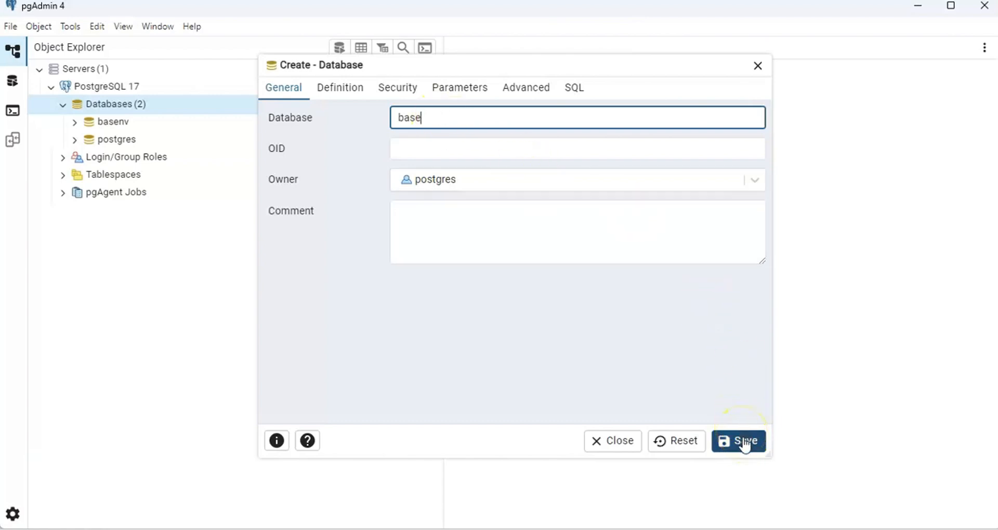
{"action": "left_click", "coordinate": [744, 443]}
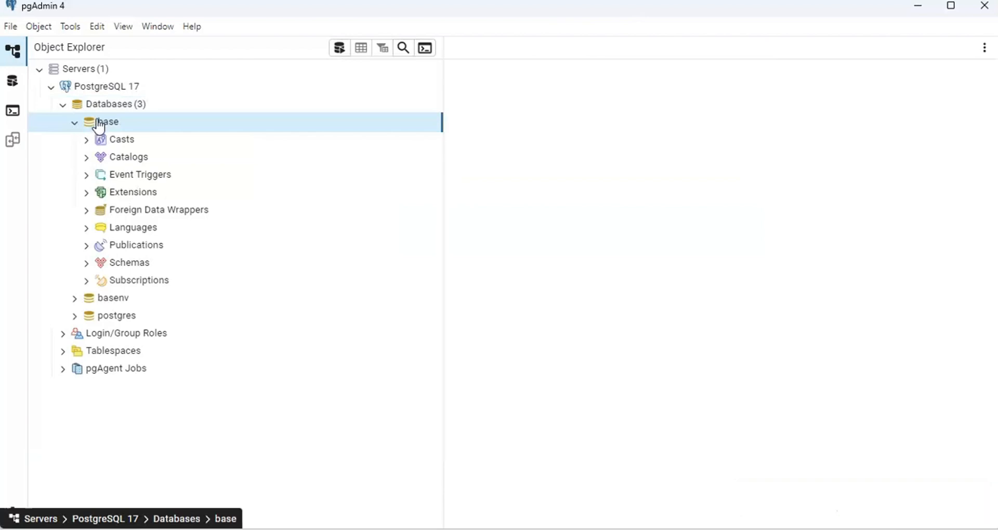
- Open the Query Tool for the base database
{"action": "right_click", "coordinate": [99, 125]}
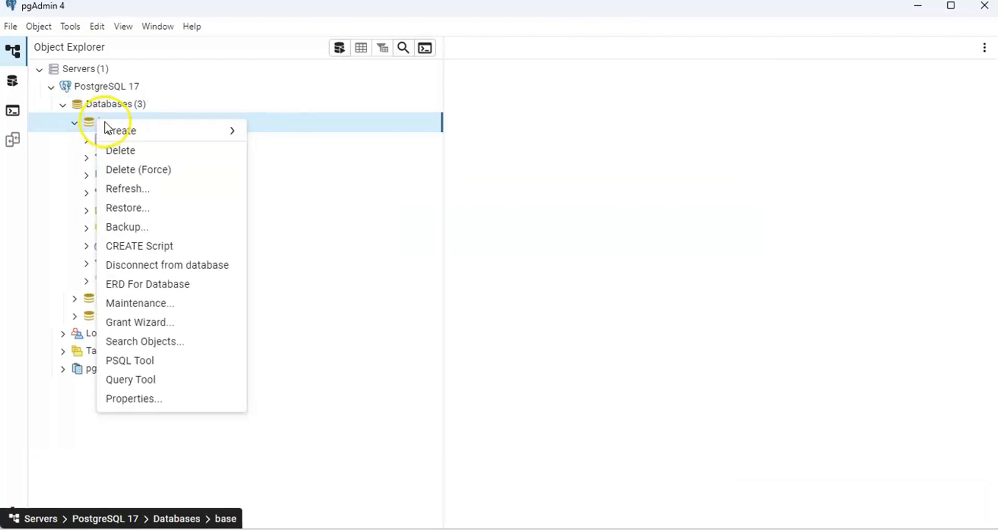
{"action": "left_click", "coordinate": [110, 130]}
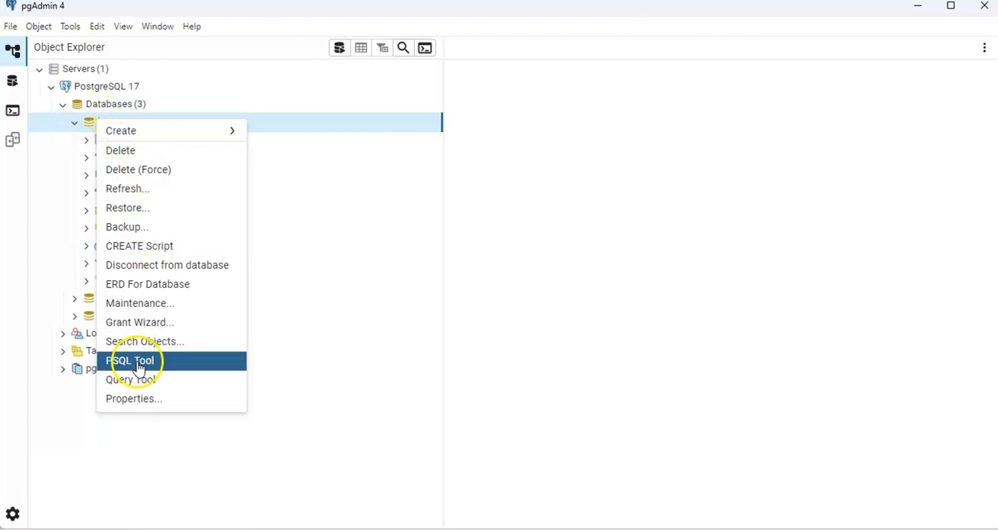
{"action": "left_click", "coordinate": [170, 385]}
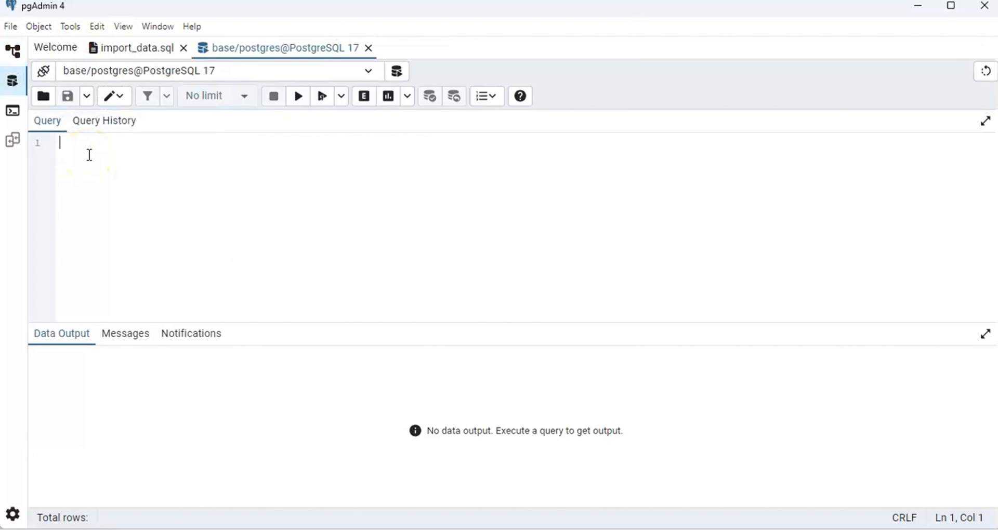
- Write the CREATE TABLE TB_ENSEIGNANT statement with parentheses ending in a semicolon and blank lines inside for the column definitions
{"action": "type", "text": "CREATE TABL"}
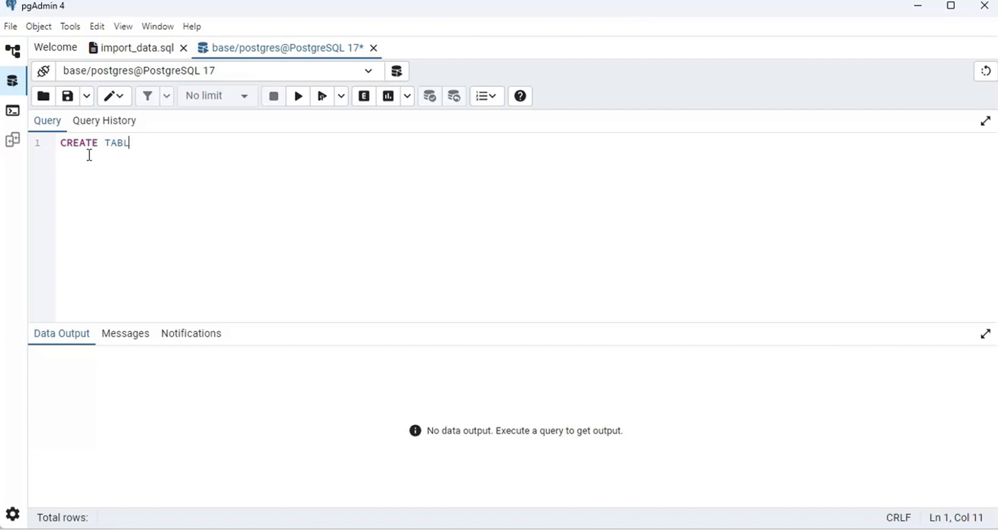
{"action": "type", "text": "E TB_ENSEIGNA"}
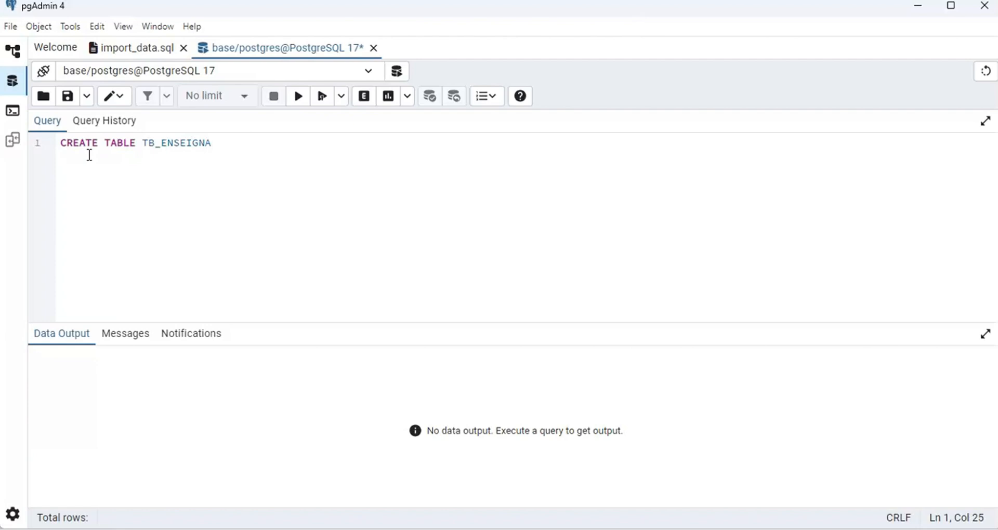
{"action": "type", "text": "NT"}
{"action": "key", "text": "Return"}
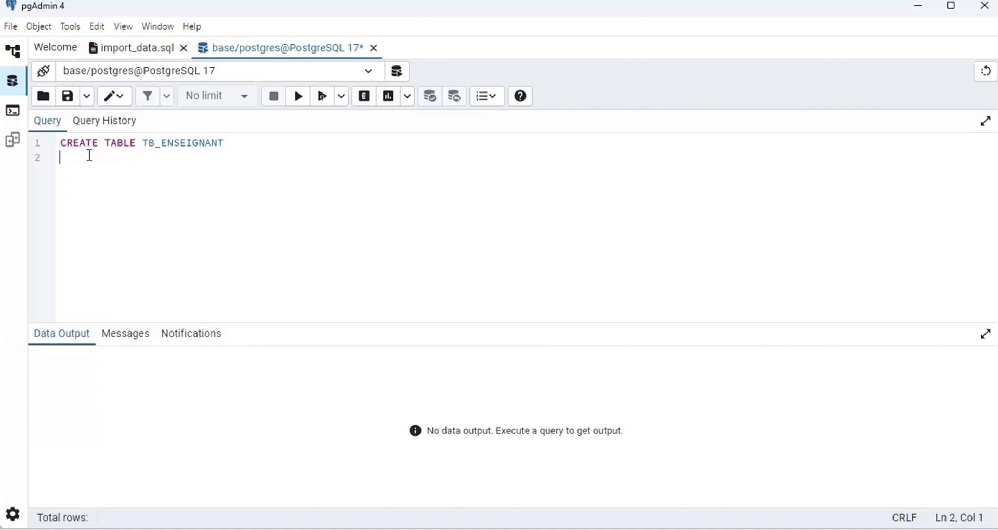
{"action": "type", "text": "("}
{"action": "left_click", "coordinate": [78, 158]}
{"action": "type", "text": ";"}
{"action": "left_click", "coordinate": [67, 159]}
{"action": "key", "text": "Return"}
{"action": "key", "text": "Return"}
{"action": "key", "text": "Return"}
{"action": "key", "text": "Return"}
{"action": "key", "text": "Return"}
{"action": "key", "text": "Return"}
- Define VARCHAR(50) NOT NULL columns ID_ENSEIGNANT, NOM_ENSEIGNANT, PREN_ENSEIGNANT and EMAIL_ENSEIGNANT, plus constraint "TB_ENSEIGNANT" PRIMARY KEY("ID_ENSEIGNANT"), and execute the whole statement
{"action": "left_click", "coordinate": [68, 168]}
{"action": "type", "text": "\"ID_ENSEIGNANT\" VARCHAR(50) NOT NULL, \"NOM_ENSEIGNANT\" VARCHAR(50) NOT NULL, \"PREN_ENSEIGNANT\" VARCHAR(50) NOT NULL, \"EMAIL_ENSEIGNANT\" VARCHAR(50) NOT NULL, CONSTRAINT \"TB_ENSEIGNANT\" PRIMARY KEY(\"ID_ENSEIGNANT\")"}
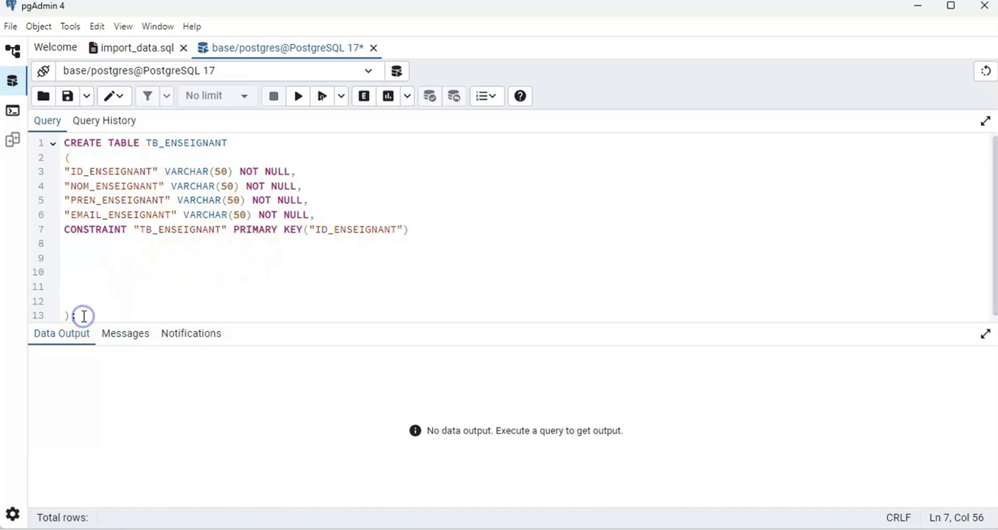
{"action": "left_click_drag", "start_coordinate": [57, 304], "coordinate": [58, 127]}
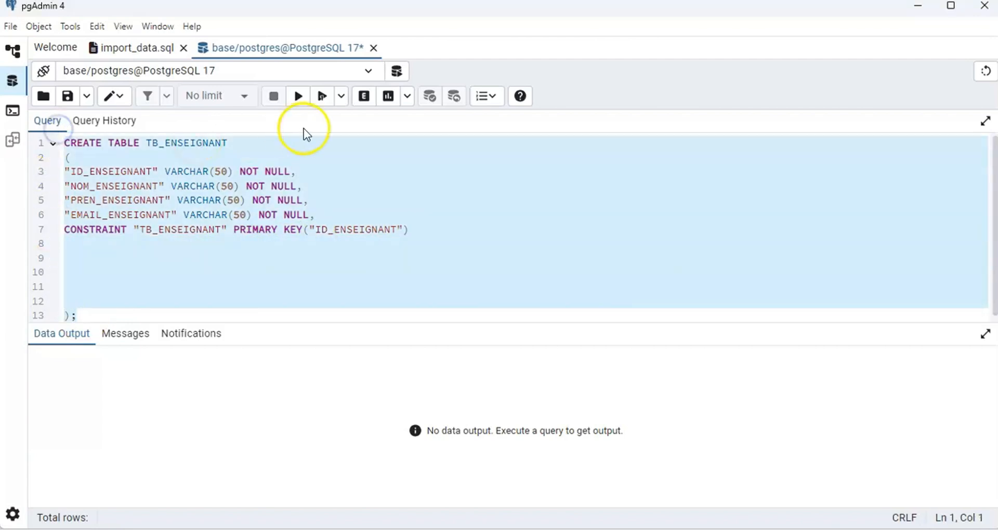
{"action": "left_click", "coordinate": [298, 97]}
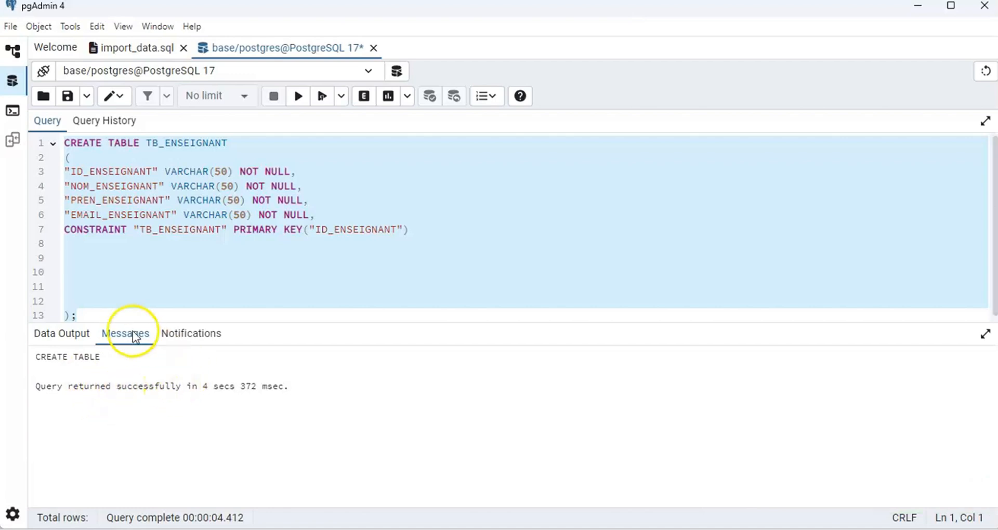
- Add the query SELECT*FROM TB_ENSEIGNANT; below the table definition and execute only that line
{"action": "left_click", "coordinate": [85, 316]}
{"action": "key", "text": "Return"}
{"action": "key", "text": "Return"}
{"action": "key", "text": "Return"}
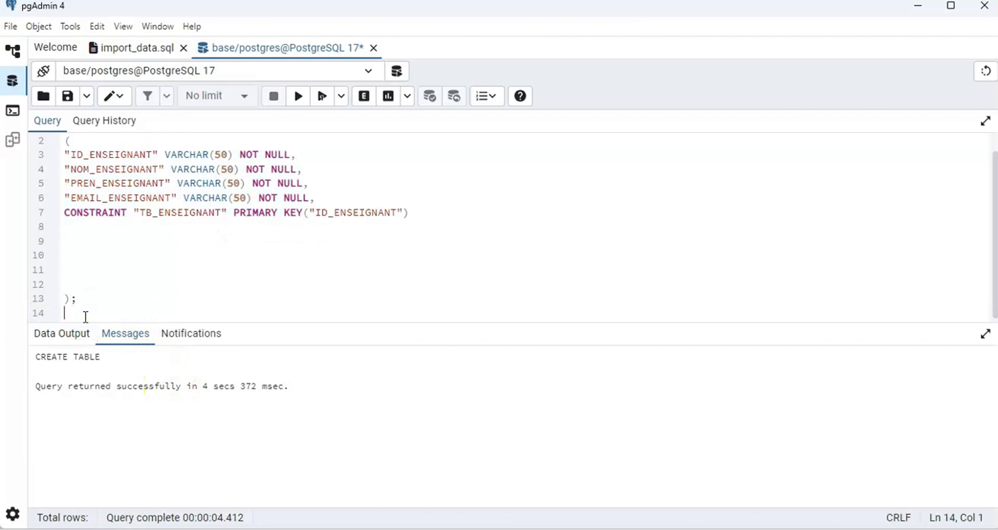
{"action": "type", "text": "S"}
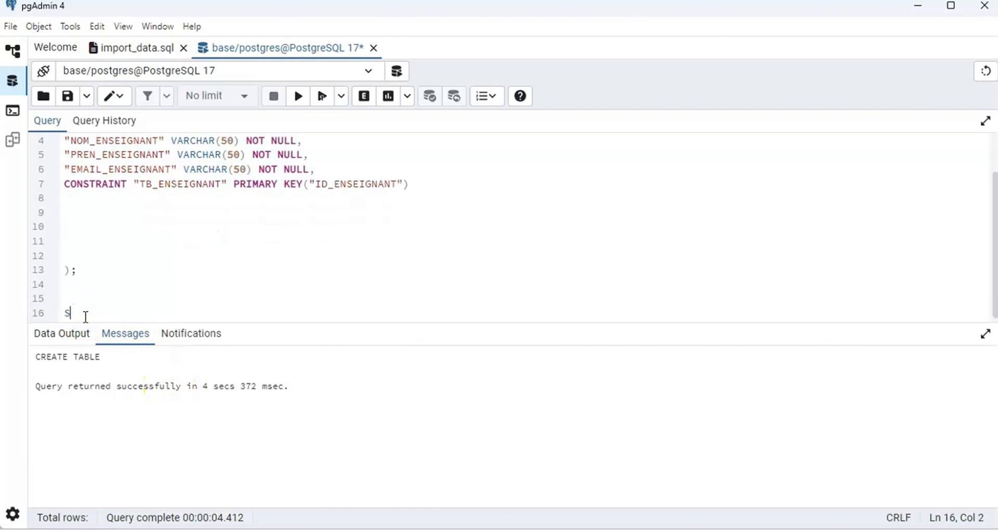
{"action": "type", "text": "ELECT*FROM"}
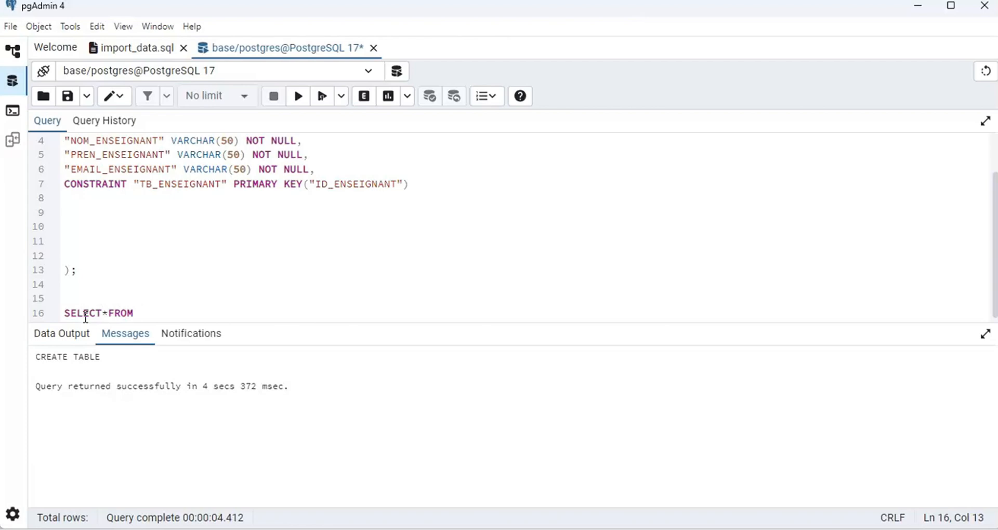
{"action": "type", "text": " TB_ENSEIGNANT"}
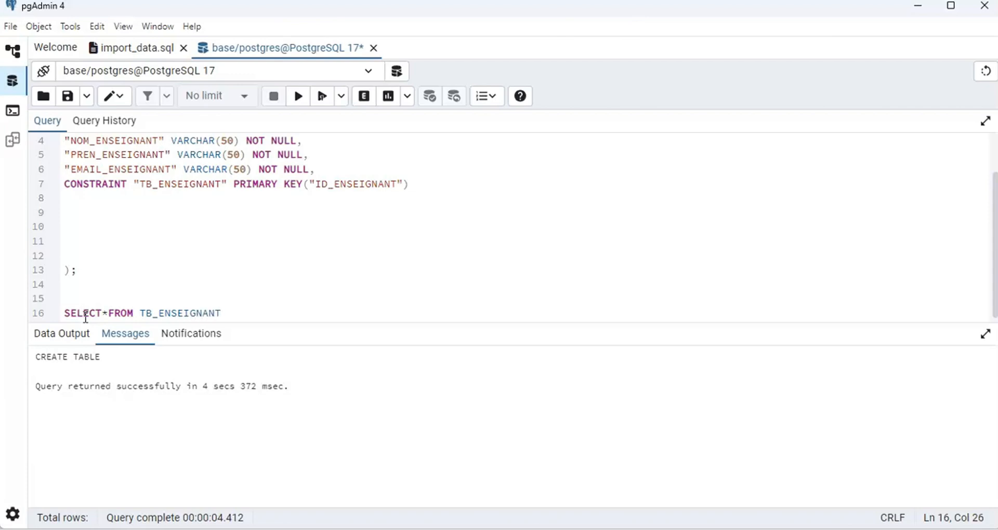
{"action": "type", "text": ";"}
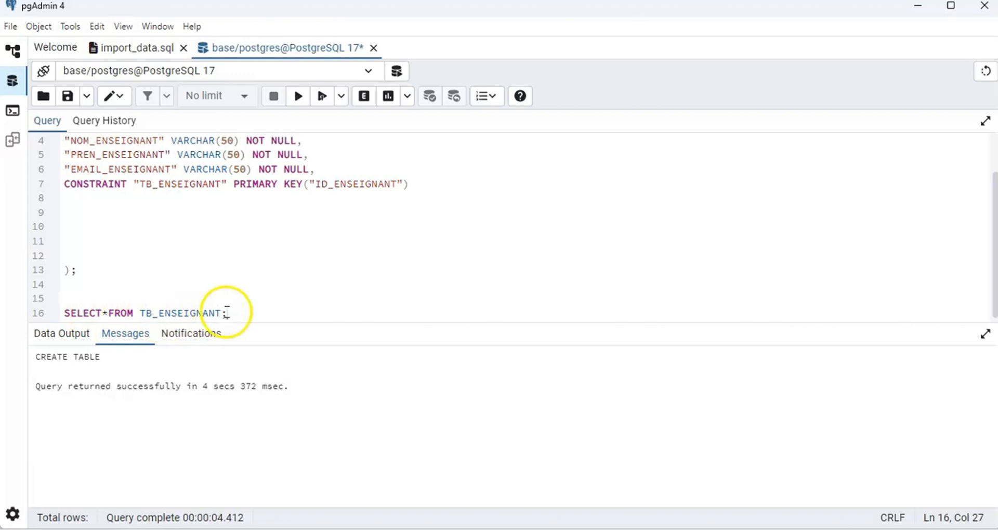
{"action": "left_click_drag", "start_coordinate": [227, 313], "coordinate": [63, 313]}
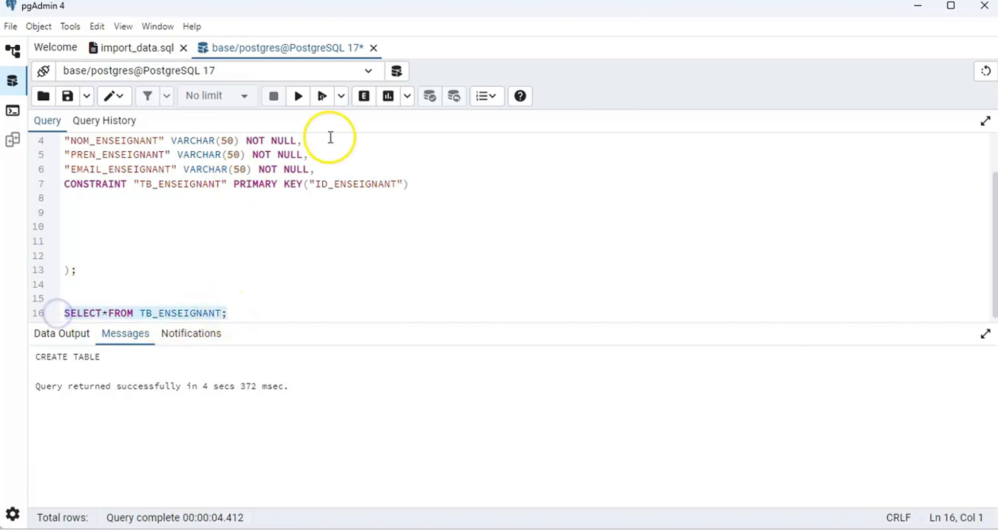
{"action": "left_click", "coordinate": [300, 98]}
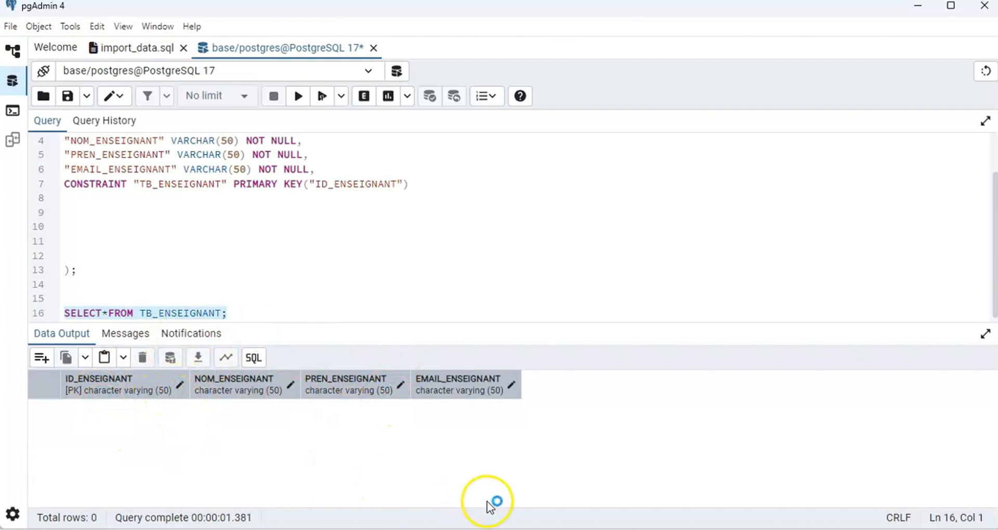
- Switch to Notepad++ to examine the header and field delimiter of TB_ENSEIGNANT.csv, and return to pgAdmin
{"action": "mouse_move", "coordinate": [707, 529]}
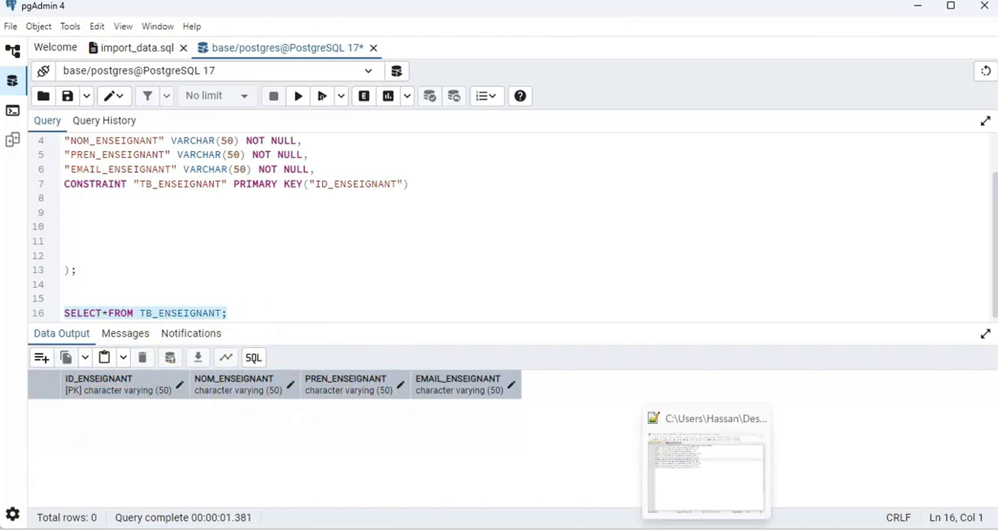
{"action": "left_click", "coordinate": [706, 468]}
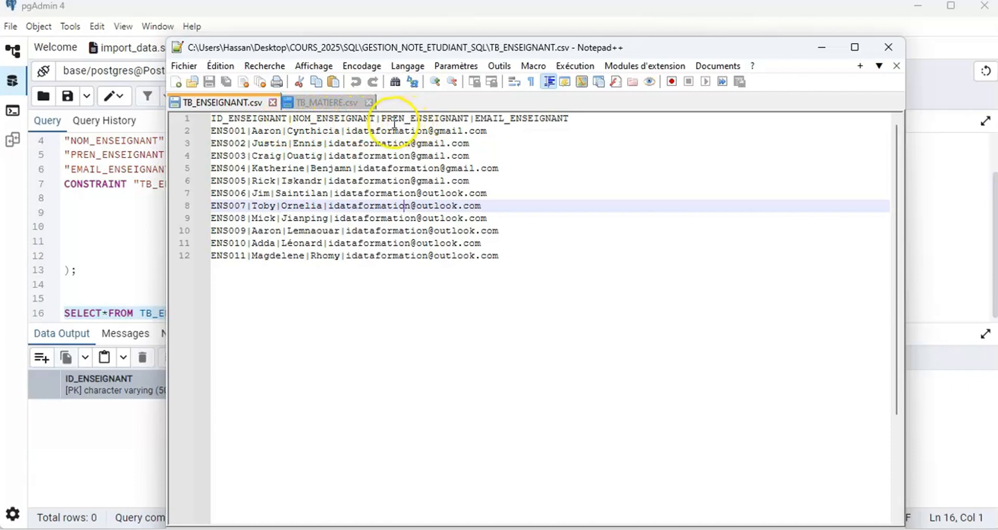
{"action": "left_click", "coordinate": [287, 118]}
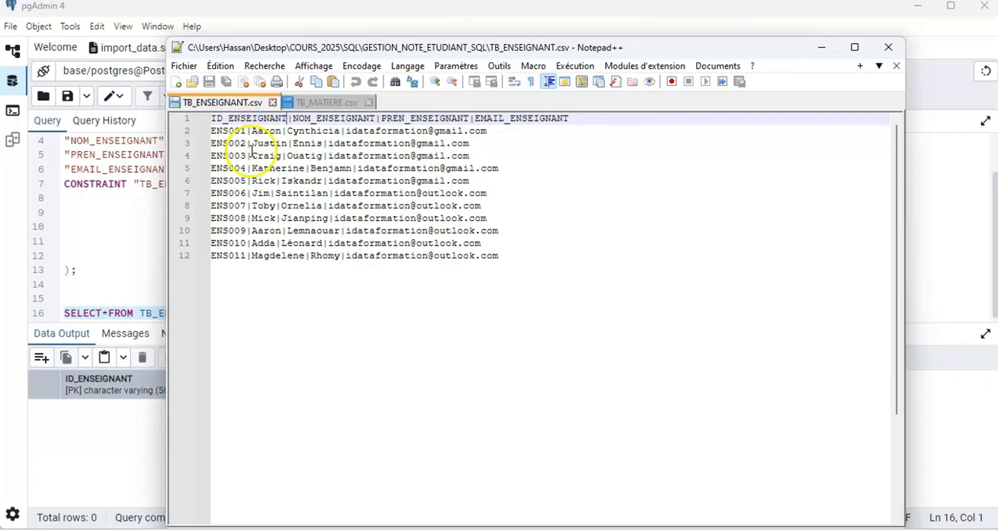
{"action": "key", "text": "alt+Tab"}
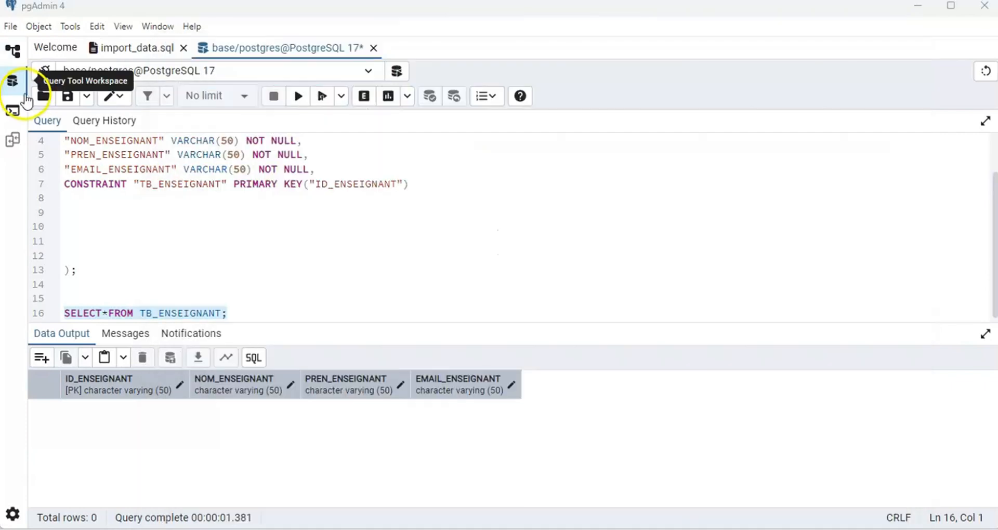
- Expand the public schema's tables under the base database in the Object Explorer and locate the tb_enseignant table
{"action": "left_click", "coordinate": [15, 52]}
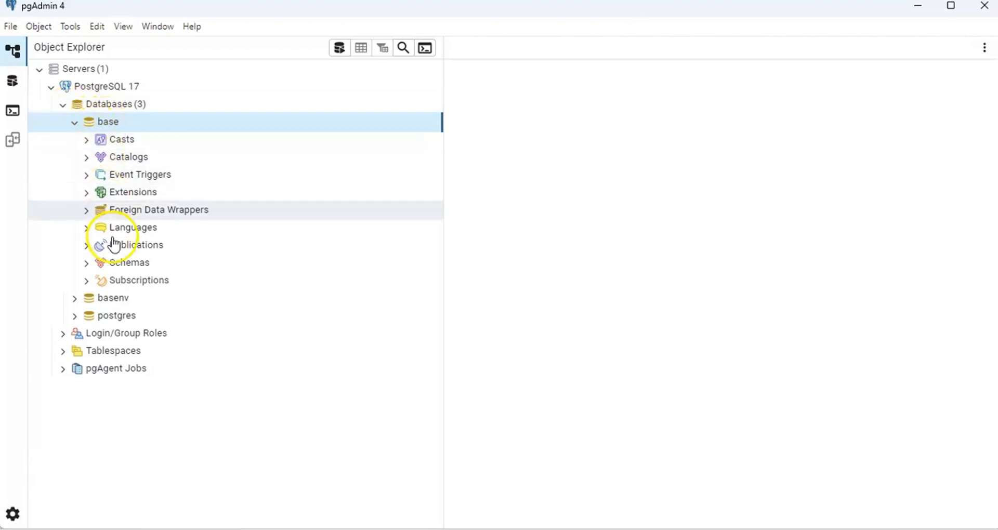
{"action": "left_click", "coordinate": [118, 270]}
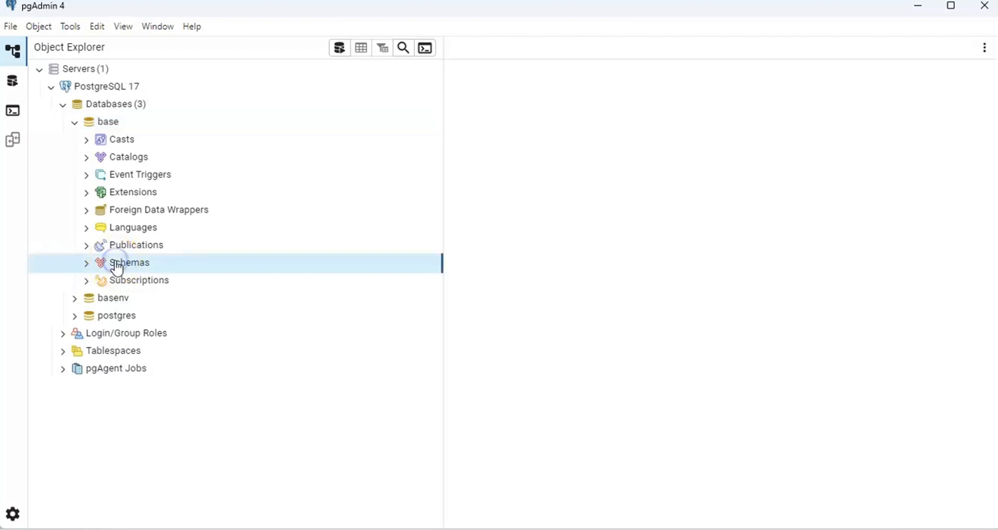
{"action": "left_click", "coordinate": [86, 264]}
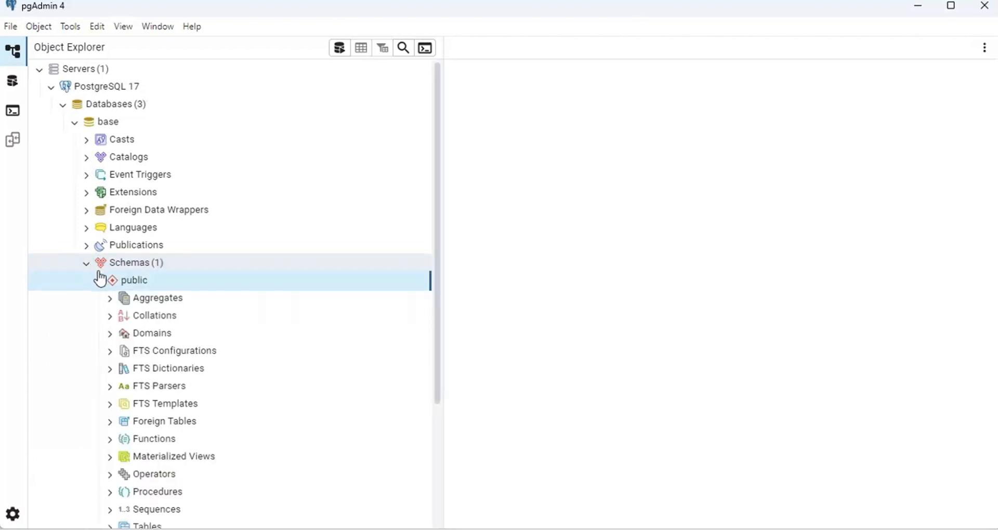
{"action": "left_click", "coordinate": [133, 283]}
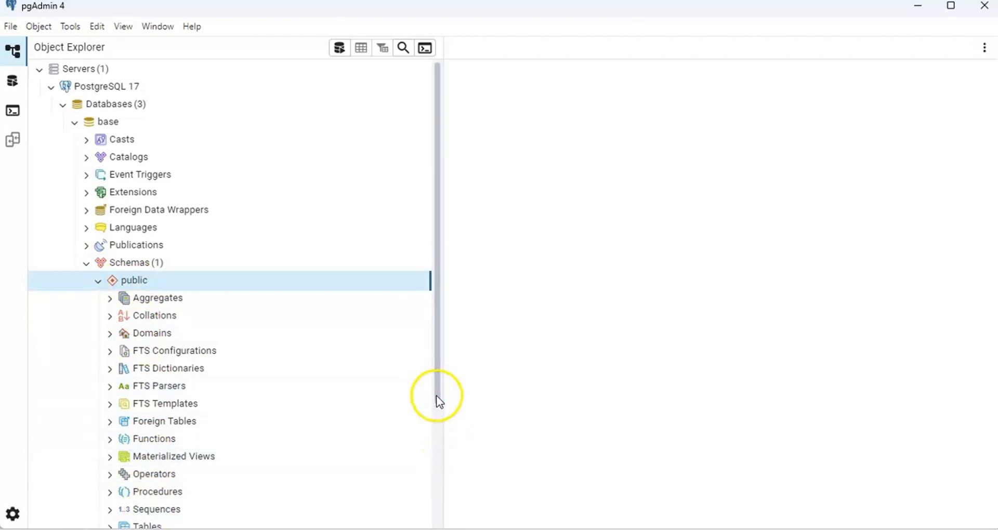
{"action": "left_click_drag", "start_coordinate": [435, 396], "coordinate": [433, 412]}
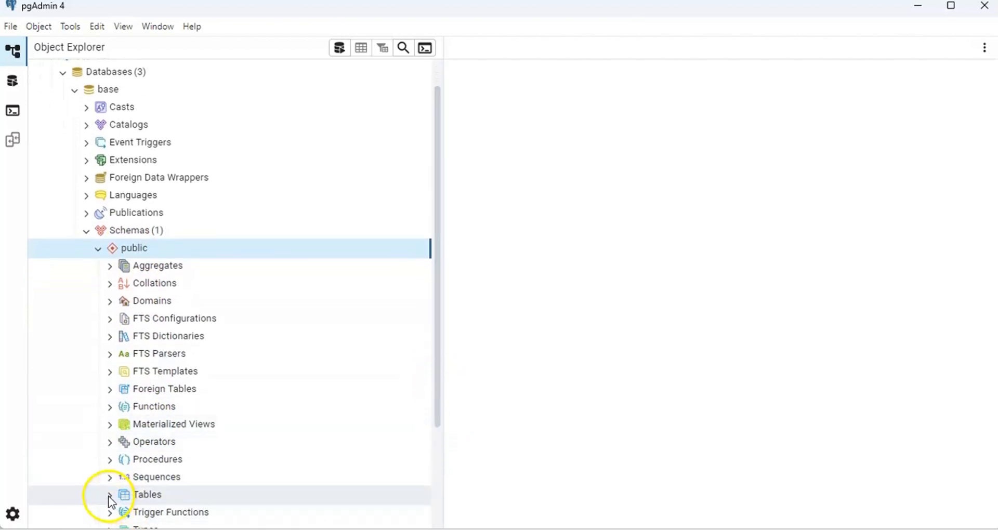
{"action": "left_click", "coordinate": [109, 495]}
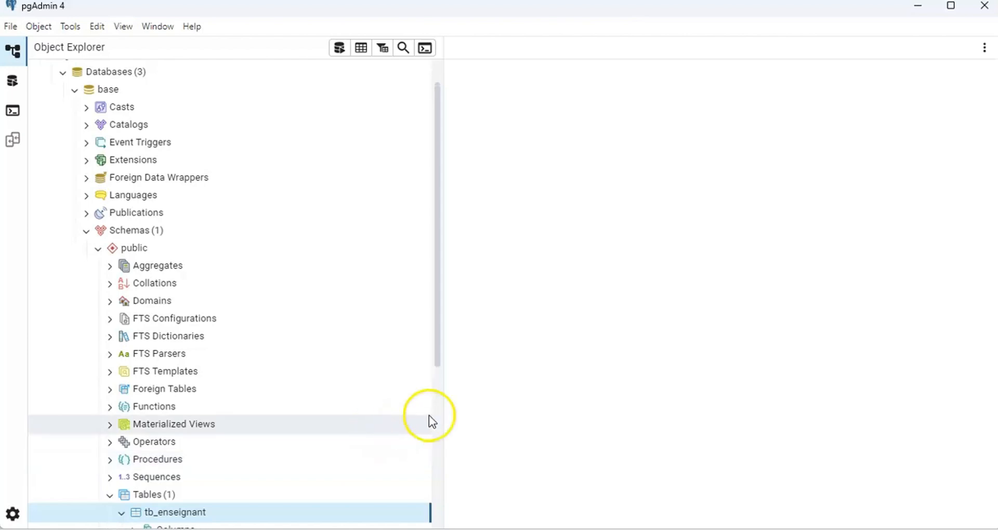
{"action": "left_click_drag", "start_coordinate": [438, 353], "coordinate": [445, 421]}
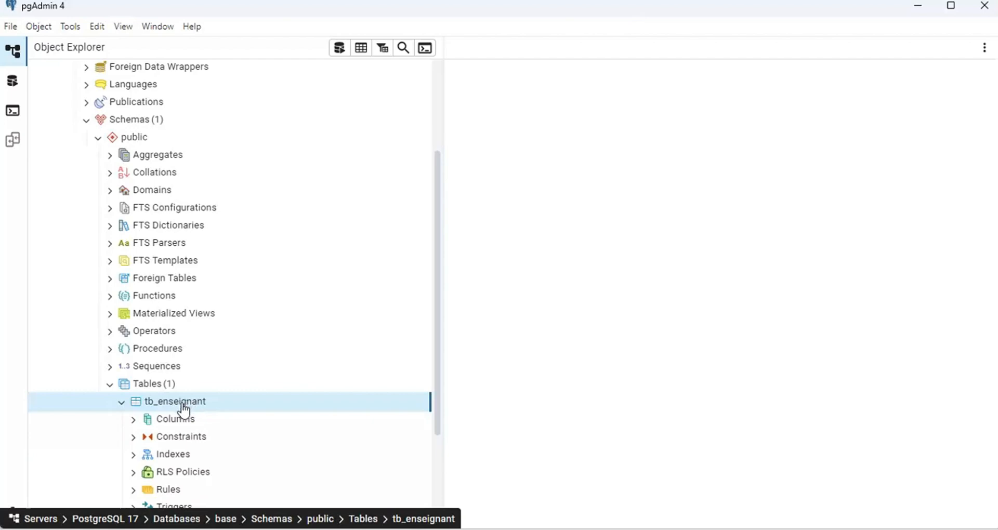
- Expand the columns of the tb_enseignant table in the Object Explorer and examine their names
{"action": "left_click", "coordinate": [139, 421]}
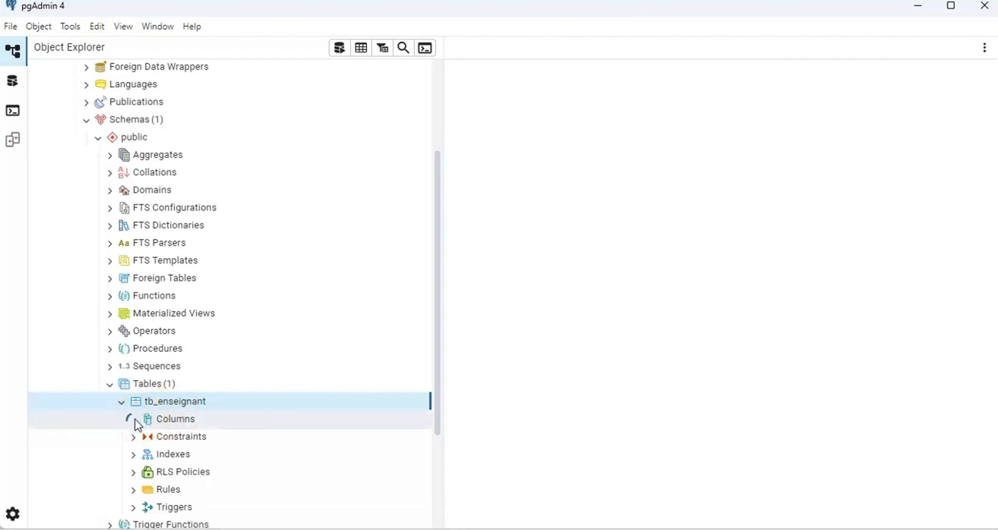
{"action": "left_click", "coordinate": [135, 419]}
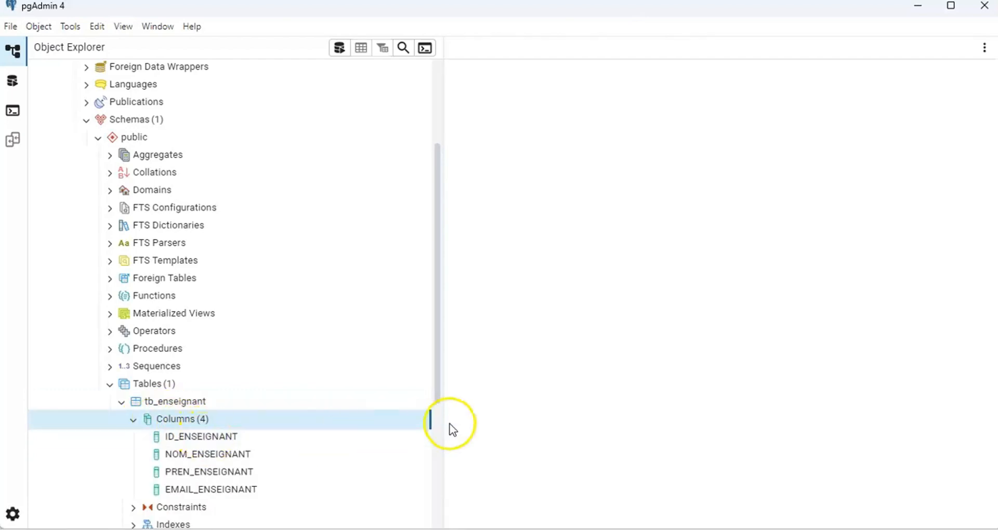
{"action": "left_click_drag", "start_coordinate": [437, 383], "coordinate": [437, 419]}
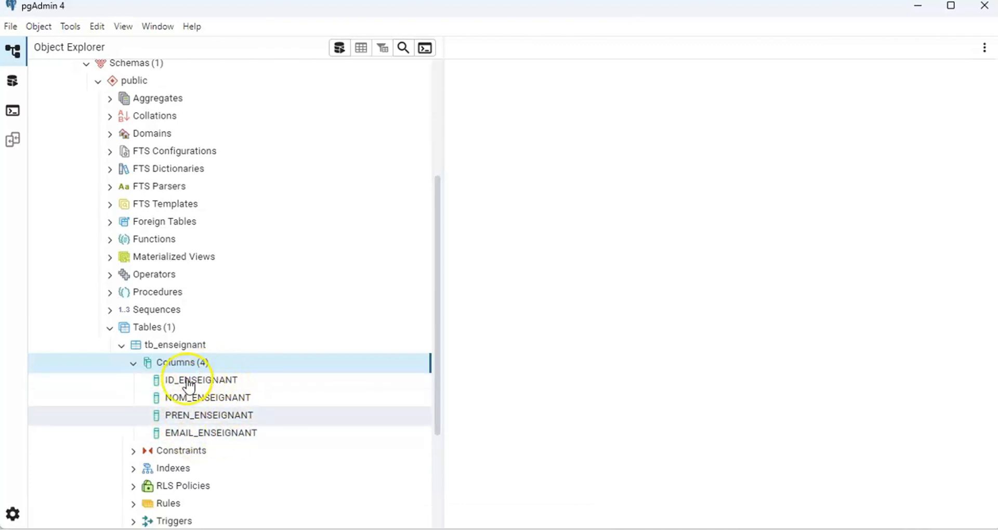
- Open the Import/Export Data dialog for the tb_enseignant table
{"action": "left_click", "coordinate": [158, 350]}
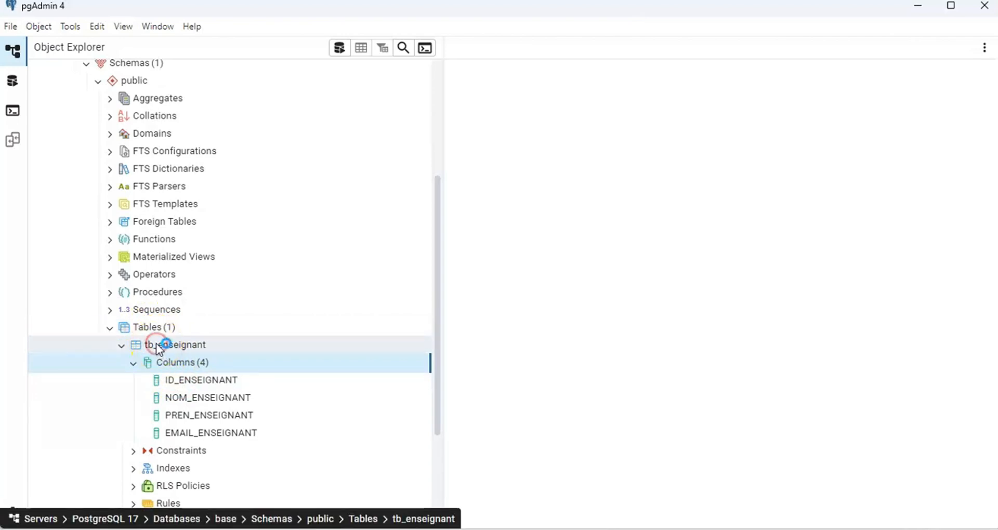
{"action": "right_click", "coordinate": [156, 345]}
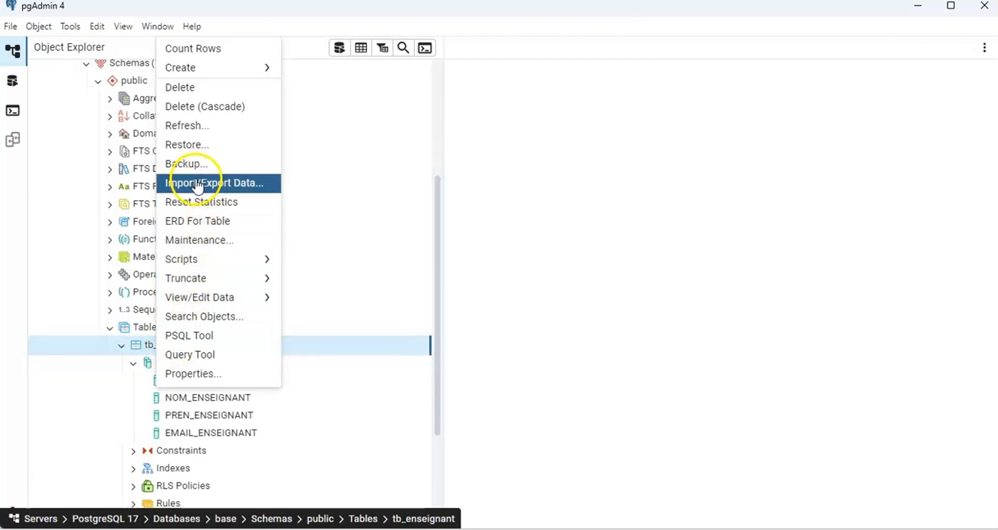
{"action": "left_click", "coordinate": [231, 187]}
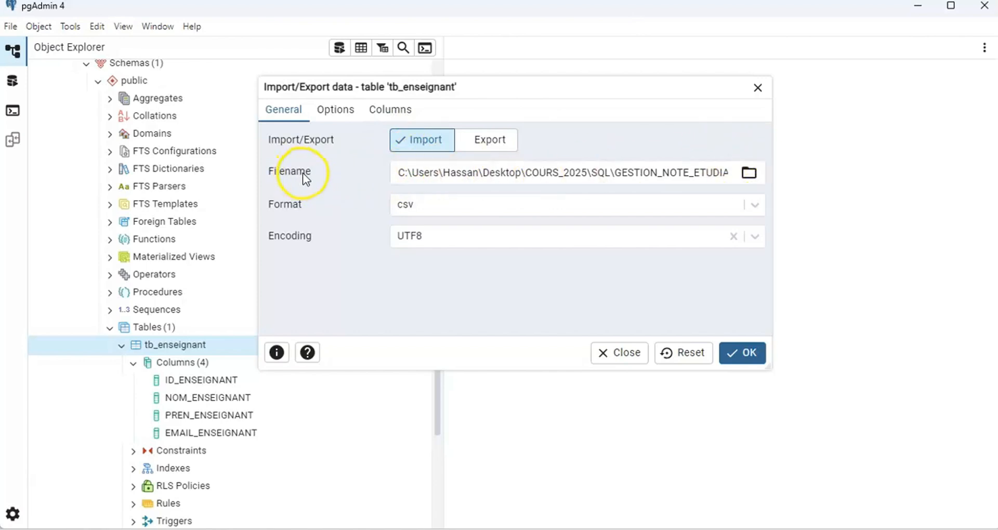
{"action": "left_click", "coordinate": [515, 173]}
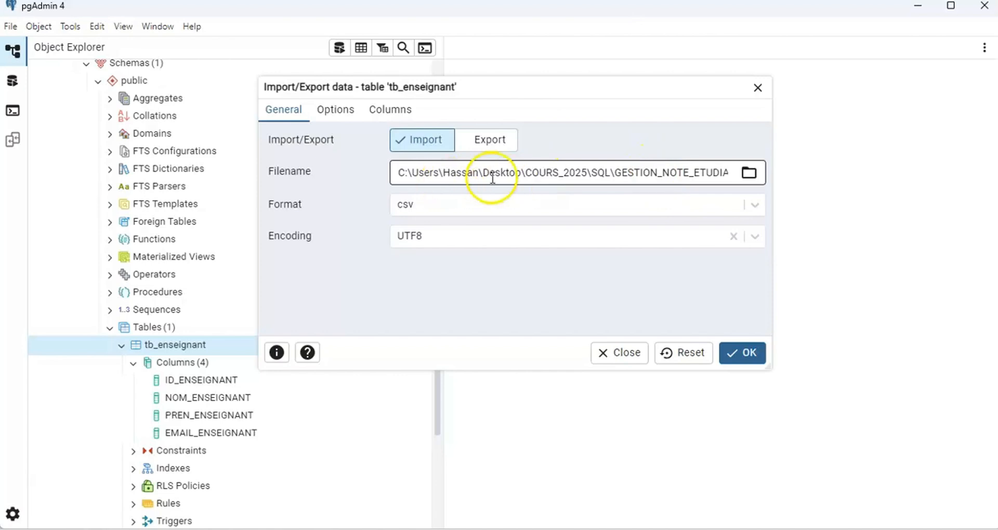
- Choose TB_ENSEIGNANT.csv from Bureau > COURS_2025 > SQL > GESTION_NOTE_ETUDIANT_SQL as the file to import
{"action": "left_click", "coordinate": [749, 174]}
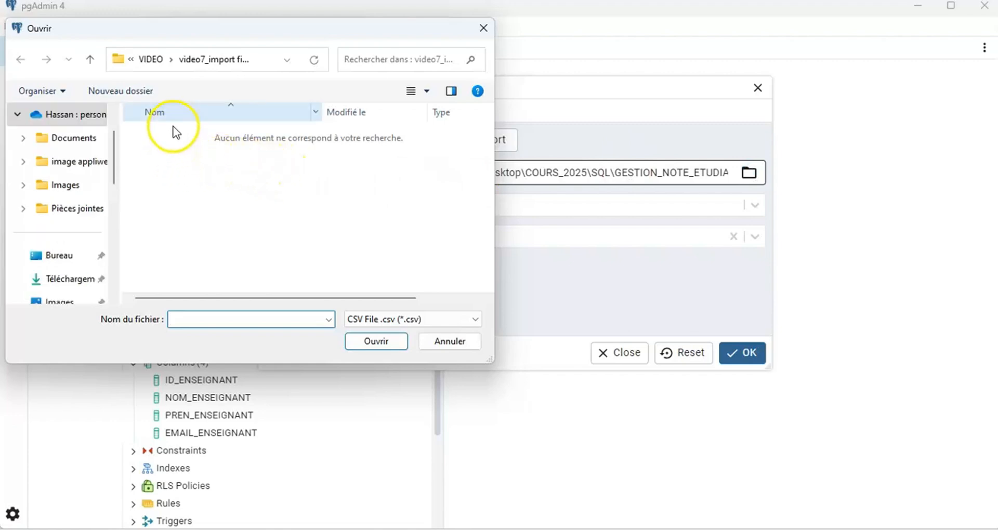
{"action": "left_click", "coordinate": [60, 257]}
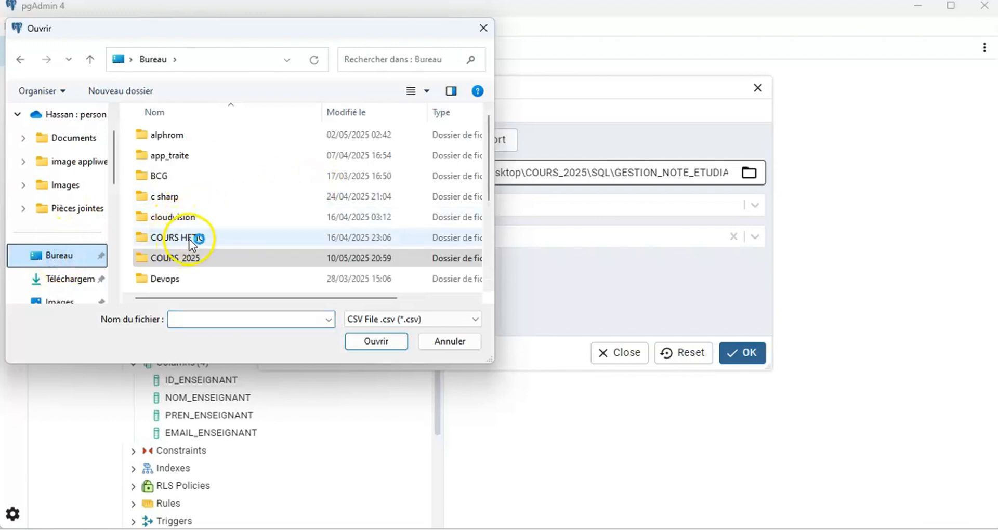
{"action": "left_click", "coordinate": [184, 257]}
{"action": "double_click", "coordinate": [184, 258]}
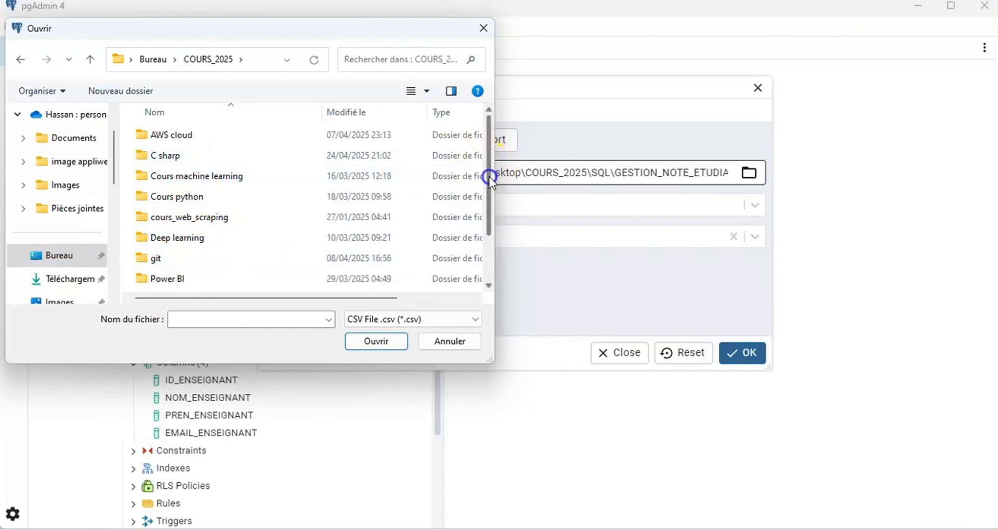
{"action": "left_click_drag", "start_coordinate": [489, 178], "coordinate": [486, 229]}
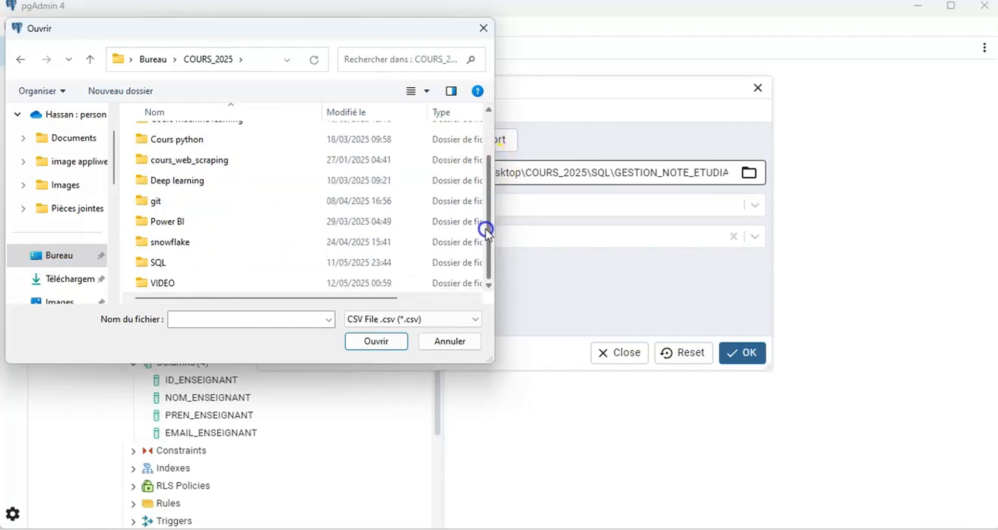
{"action": "double_click", "coordinate": [158, 263]}
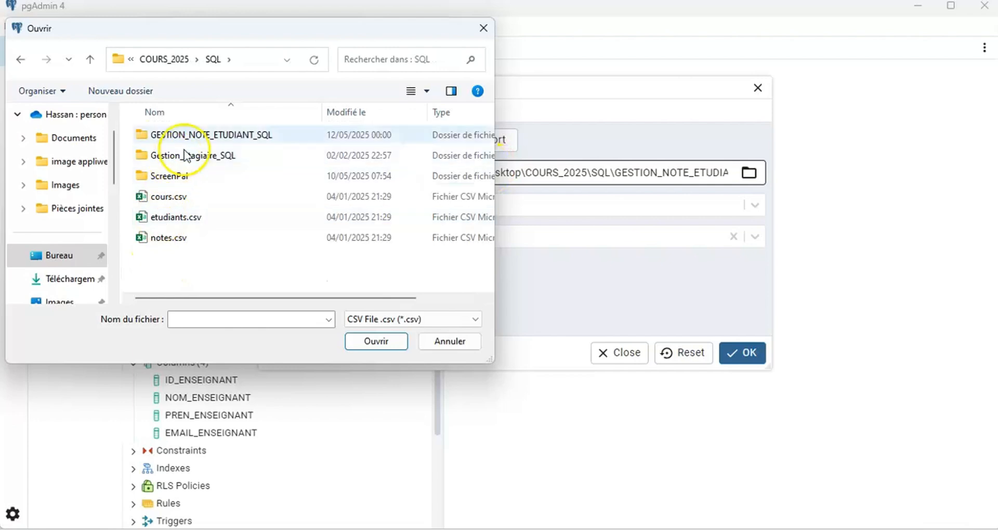
{"action": "left_click", "coordinate": [189, 136]}
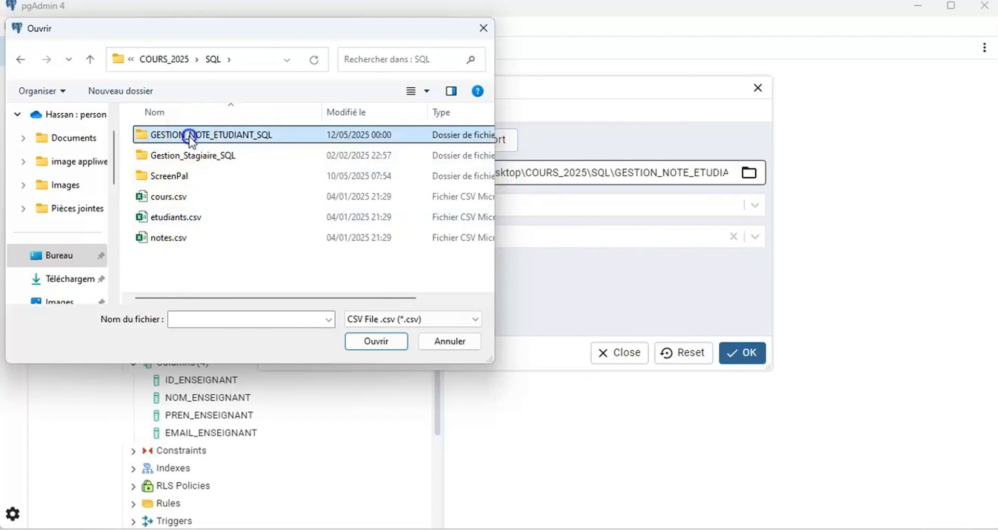
{"action": "double_click", "coordinate": [190, 136]}
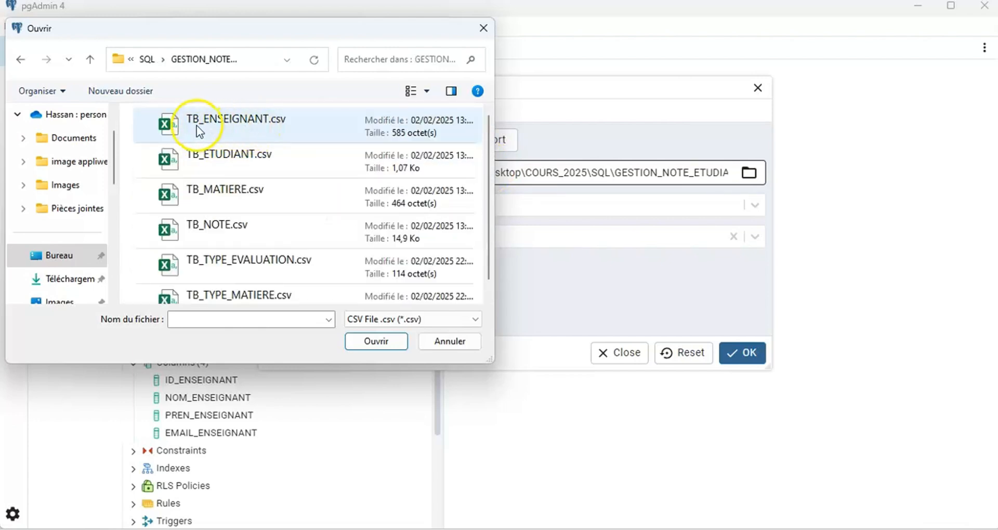
{"action": "left_click", "coordinate": [235, 123]}
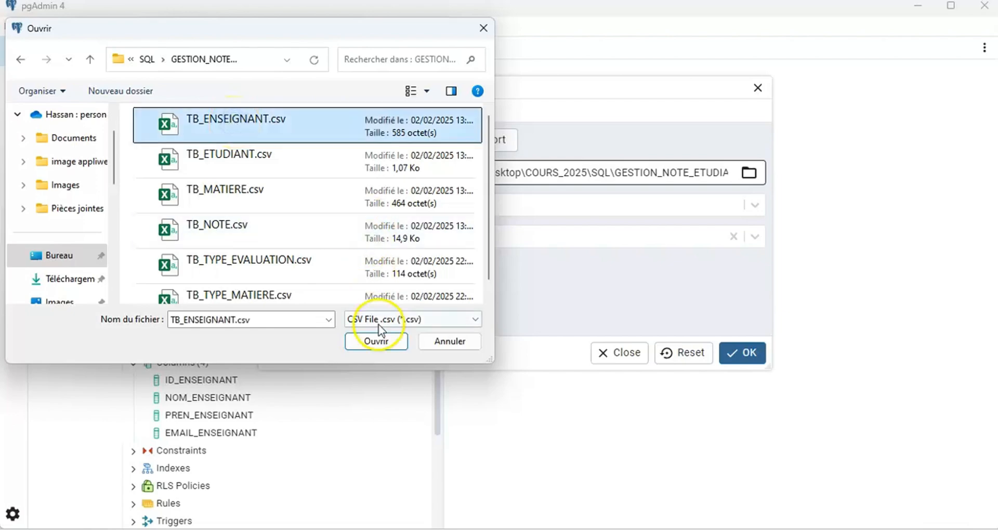
{"action": "left_click", "coordinate": [377, 342]}
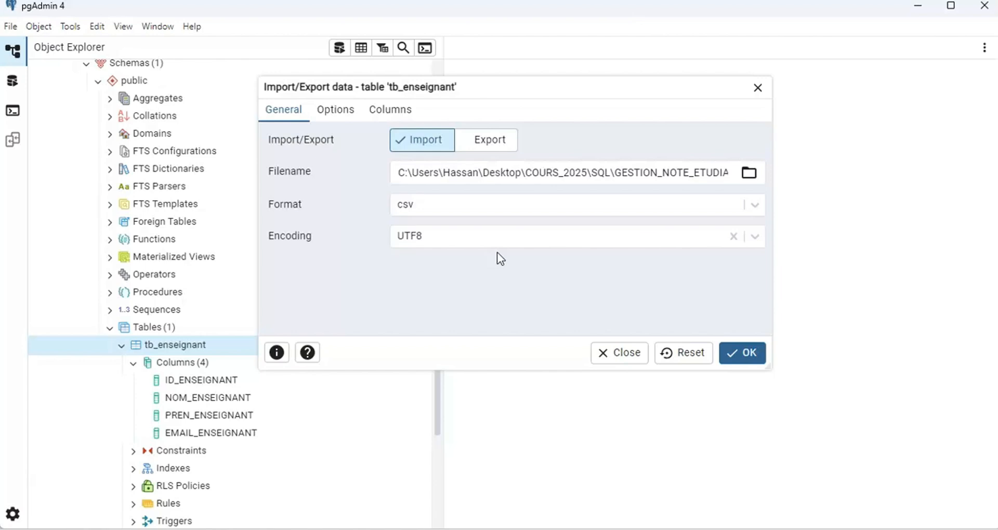
- Check the import's source file path and the available file formats
{"action": "left_click", "coordinate": [639, 174]}
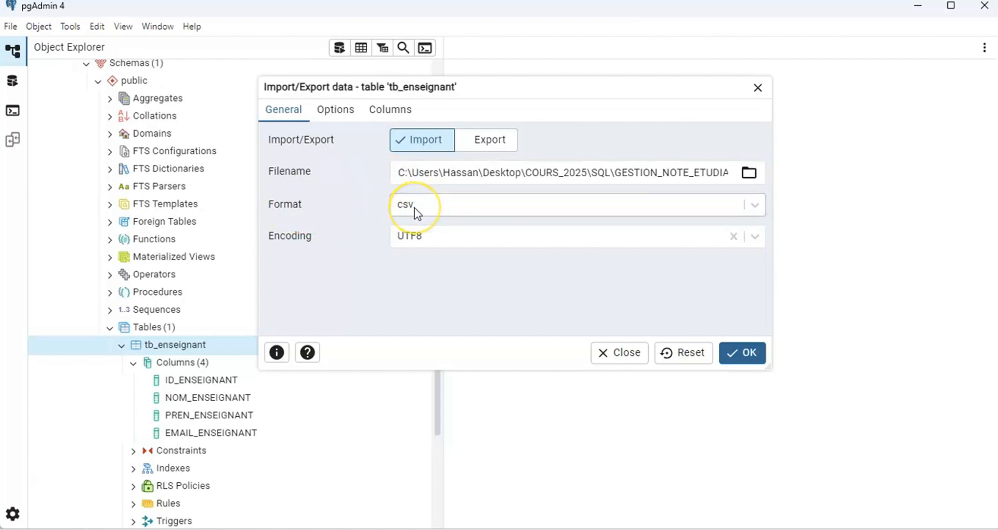
{"action": "left_click", "coordinate": [756, 208]}
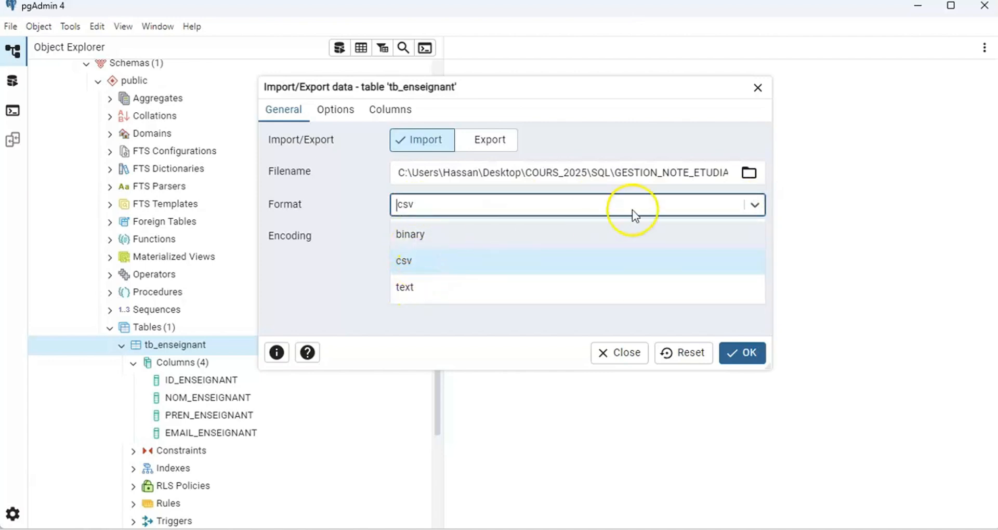
{"action": "left_click", "coordinate": [753, 205]}
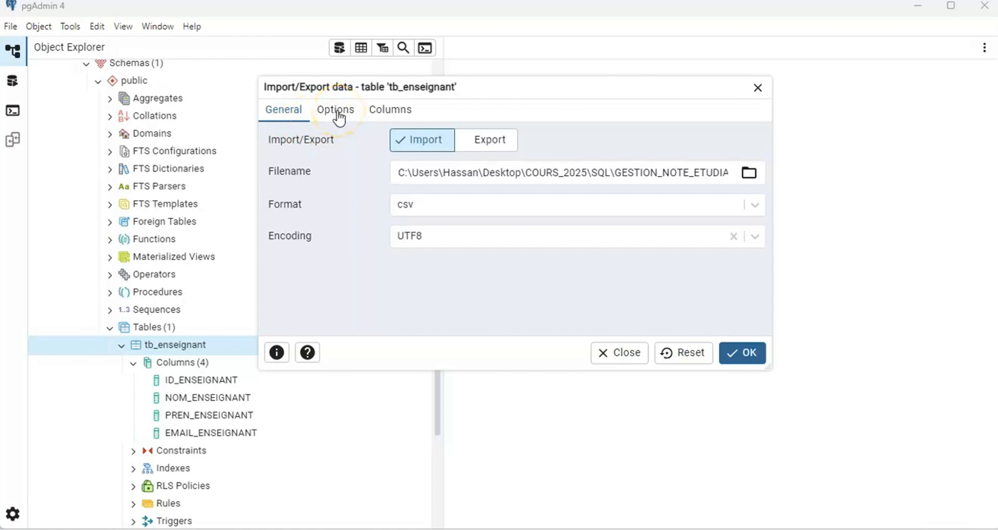
- Review the import's header setting and the available field delimiters
{"action": "left_click", "coordinate": [338, 116]}
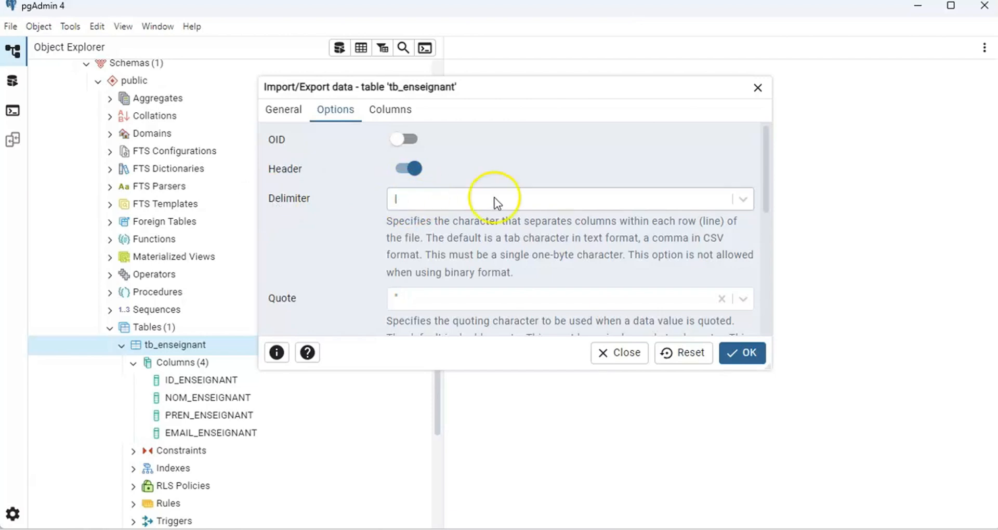
{"action": "left_click", "coordinate": [749, 200]}
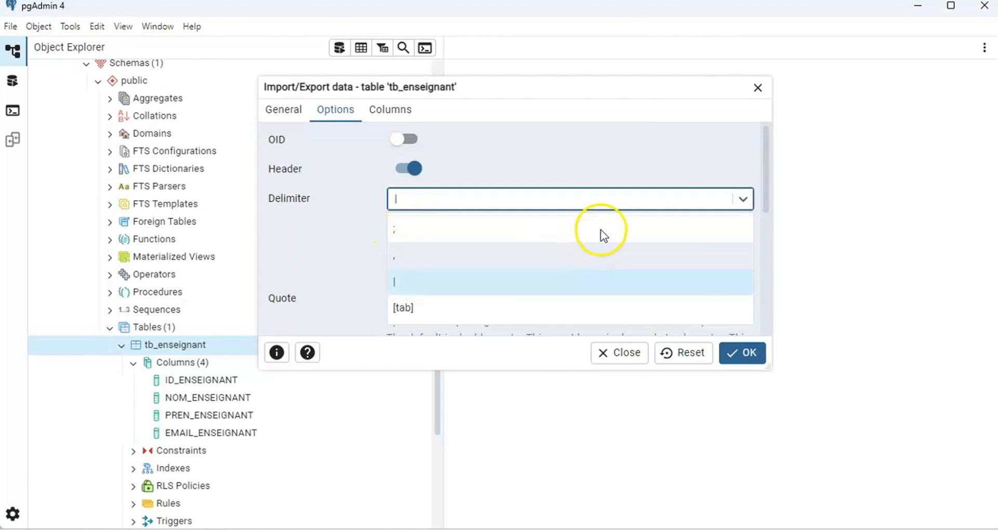
{"action": "left_click", "coordinate": [743, 200]}
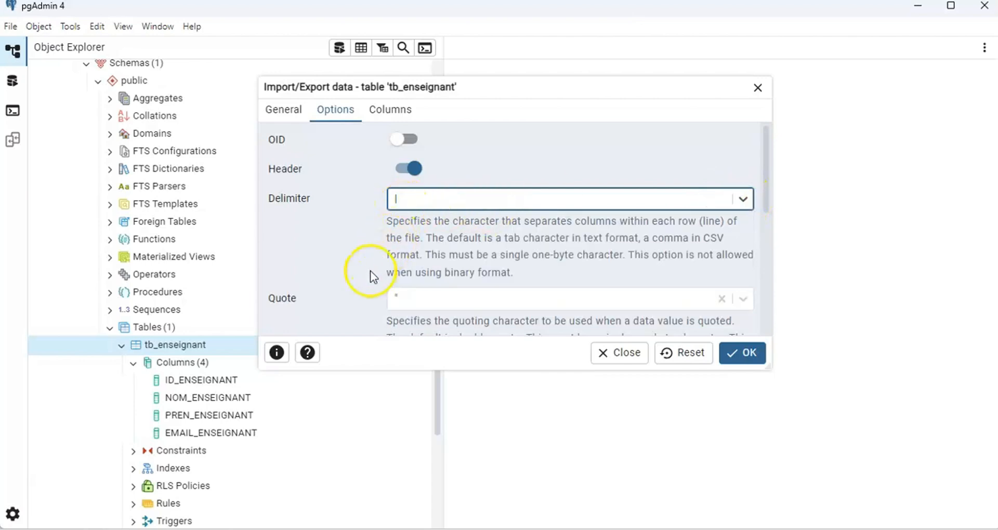
{"action": "left_click_drag", "start_coordinate": [764, 204], "coordinate": [761, 182]}
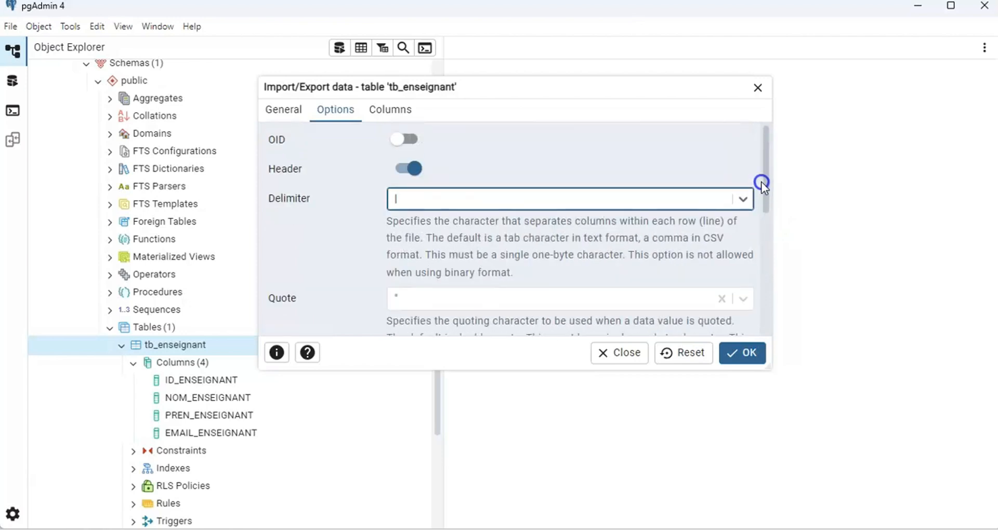
- Review the columns to import and the NOT NULL column choices, and start importing the CSV file into tb_enseignant
{"action": "left_click", "coordinate": [387, 116]}
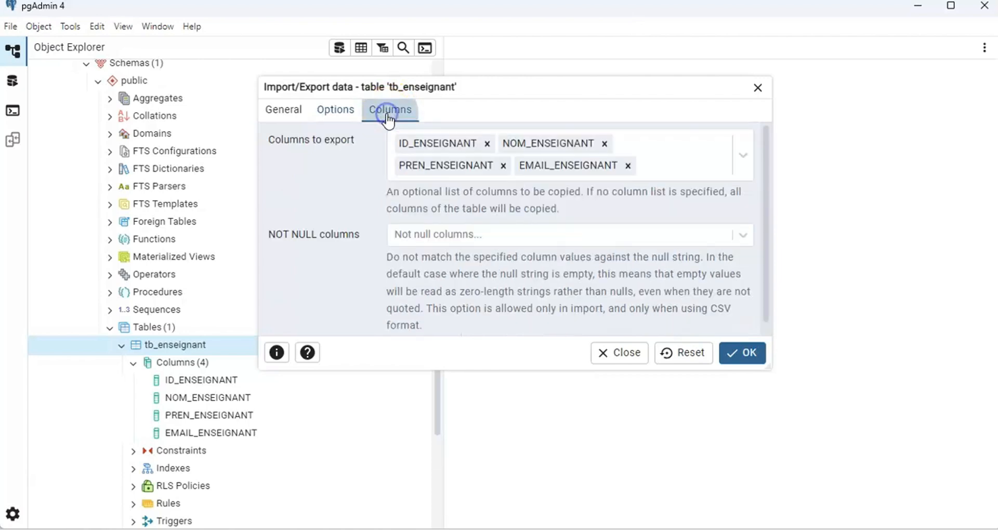
{"action": "left_click", "coordinate": [385, 145]}
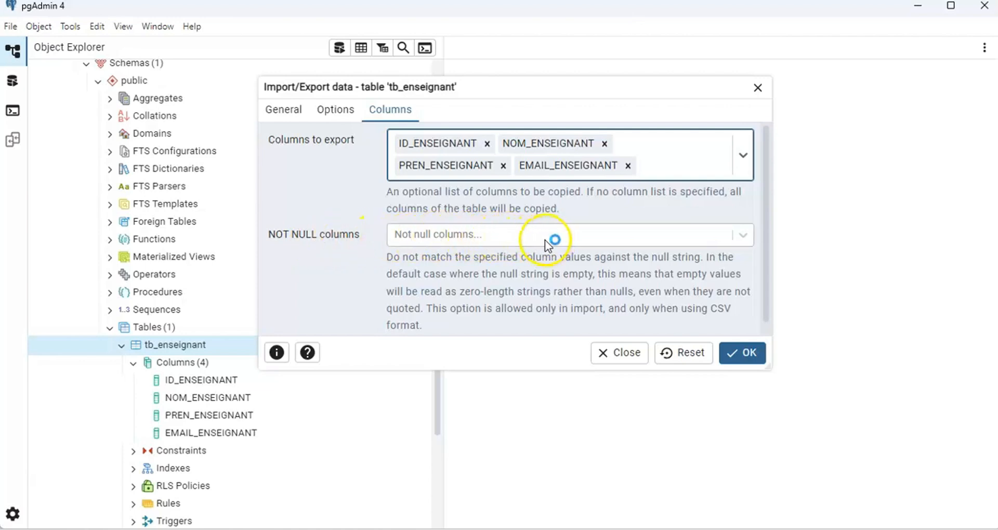
{"action": "left_click", "coordinate": [739, 242]}
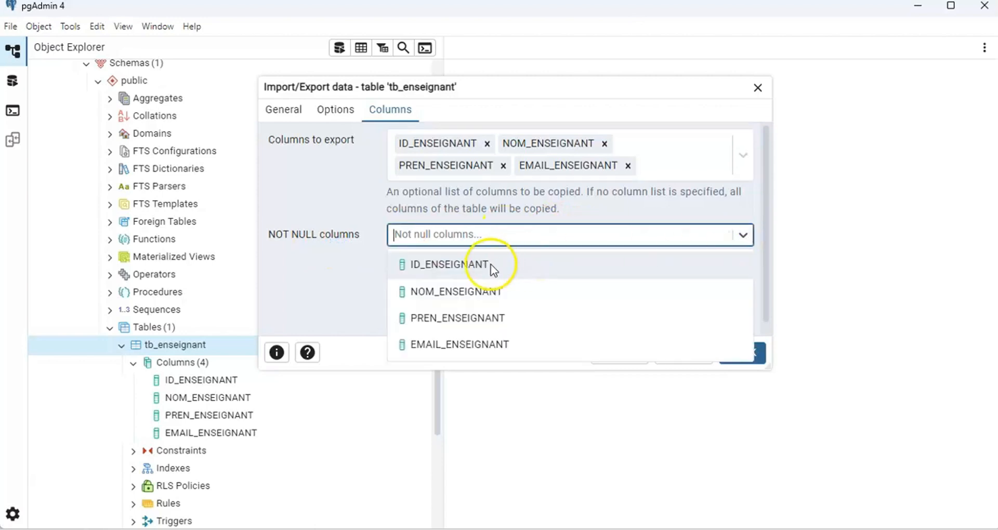
{"action": "left_click", "coordinate": [443, 266]}
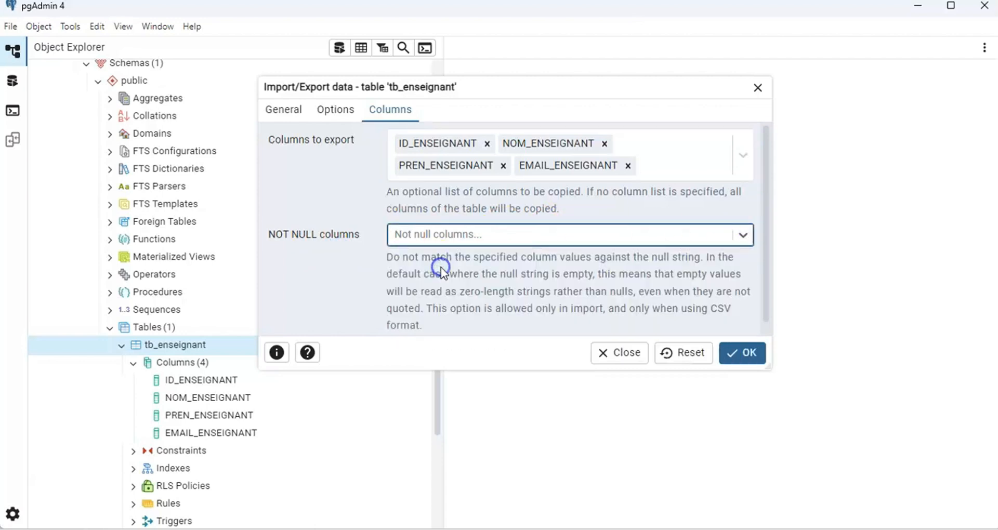
{"action": "left_click", "coordinate": [744, 358]}
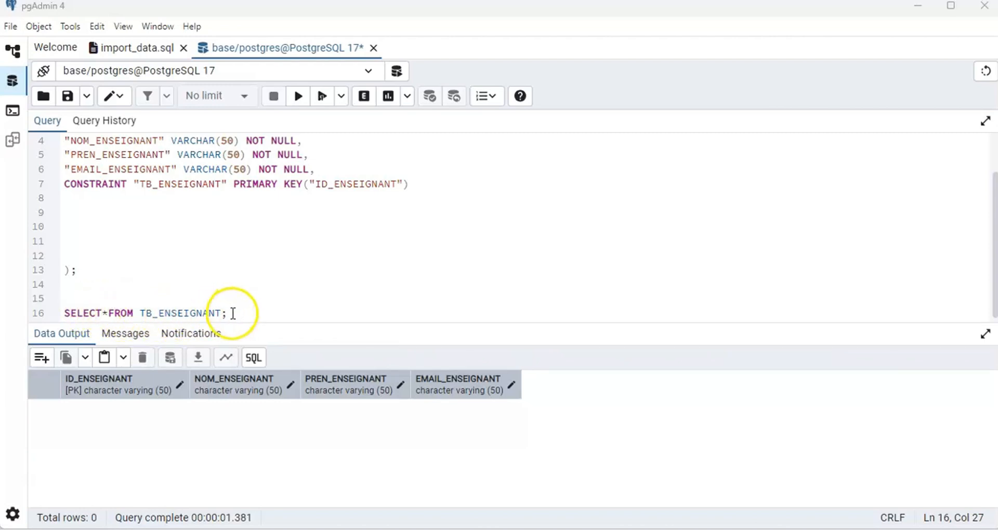
- Execute only the query SELECT*FROM TB_ENSEIGNANT; again in the base query editor and look through all returned rows
{"action": "left_click_drag", "start_coordinate": [232, 315], "coordinate": [63, 312]}
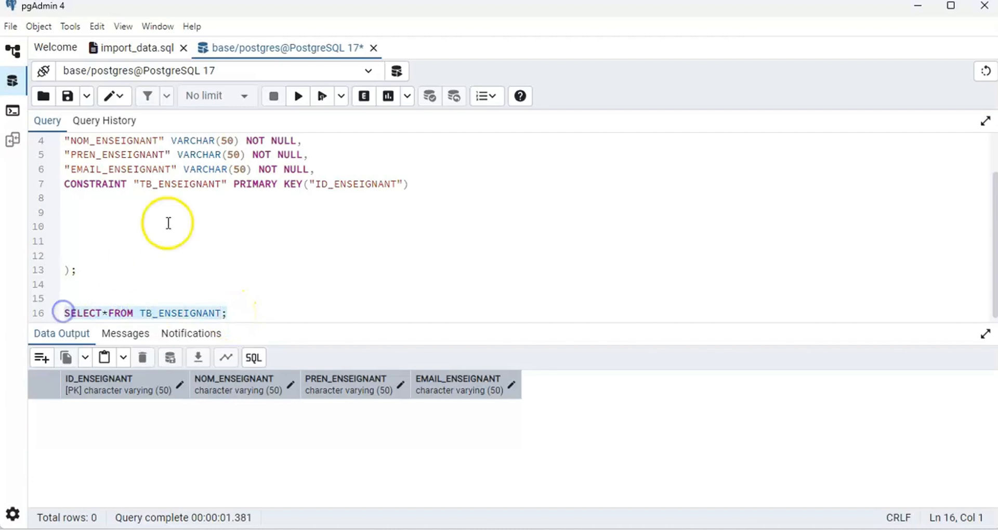
{"action": "left_click", "coordinate": [300, 99]}
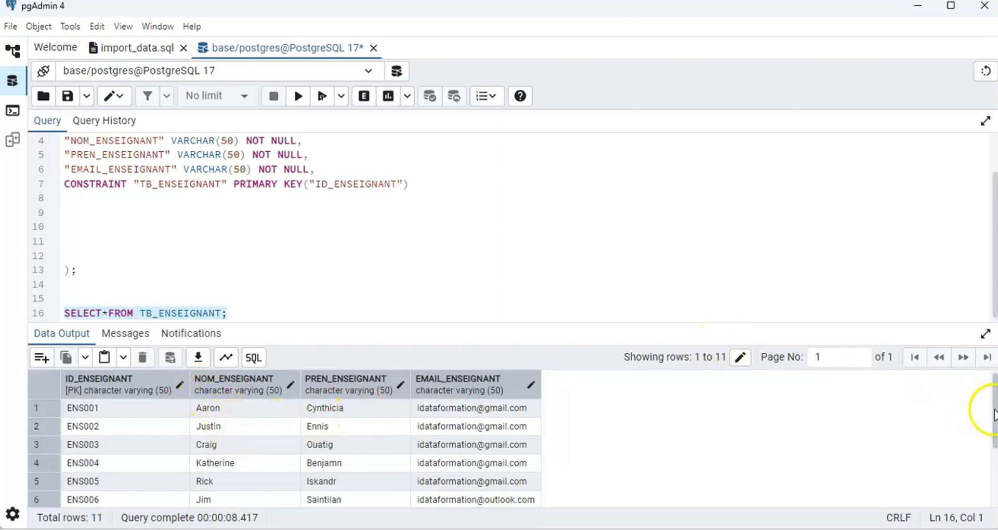
{"action": "scroll", "coordinate": [988, 421], "scroll_direction": "down", "scroll_amount": 2}
{"action": "scroll", "coordinate": [992, 462], "scroll_direction": "down", "scroll_amount": 2}
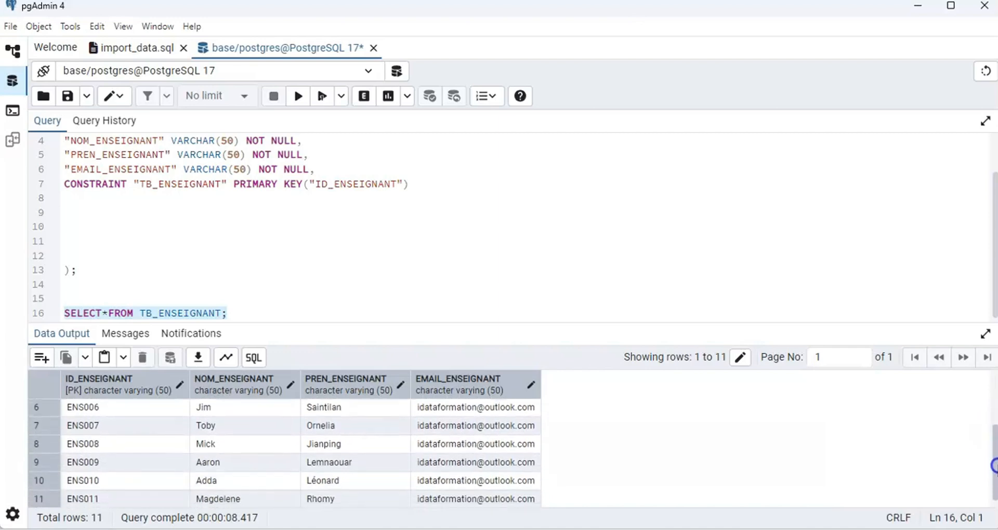
{"action": "scroll", "coordinate": [993, 463], "scroll_direction": "up", "scroll_amount": 4}
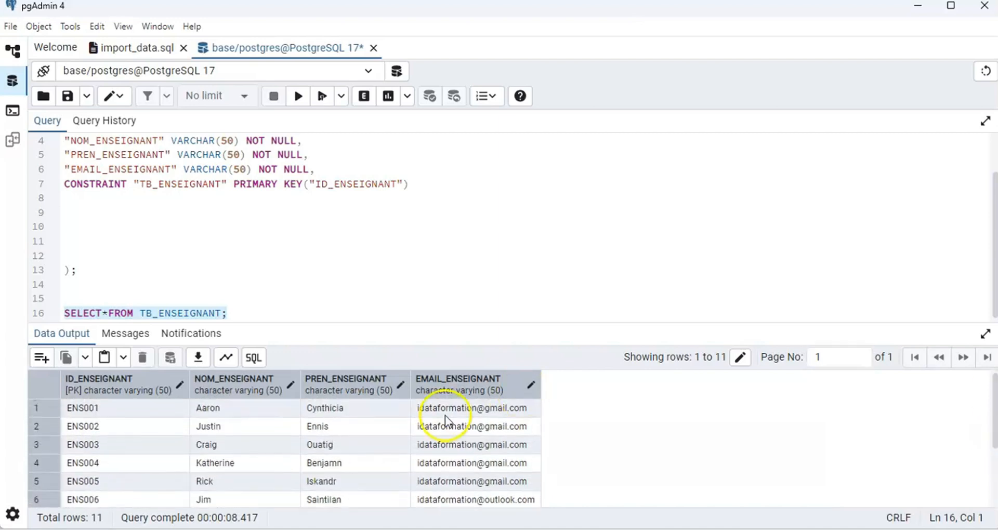